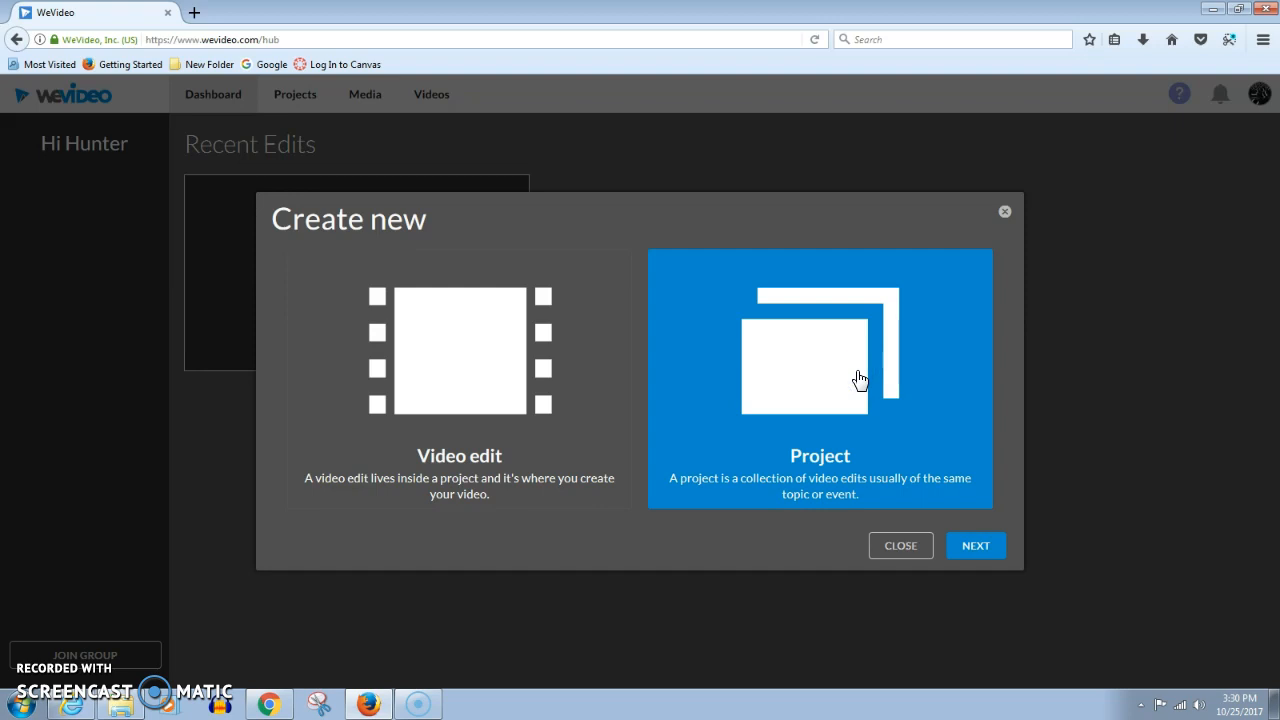
# Create a new project titled "Intro Hill" and start a new video in it
pyautogui.click(436, 356)
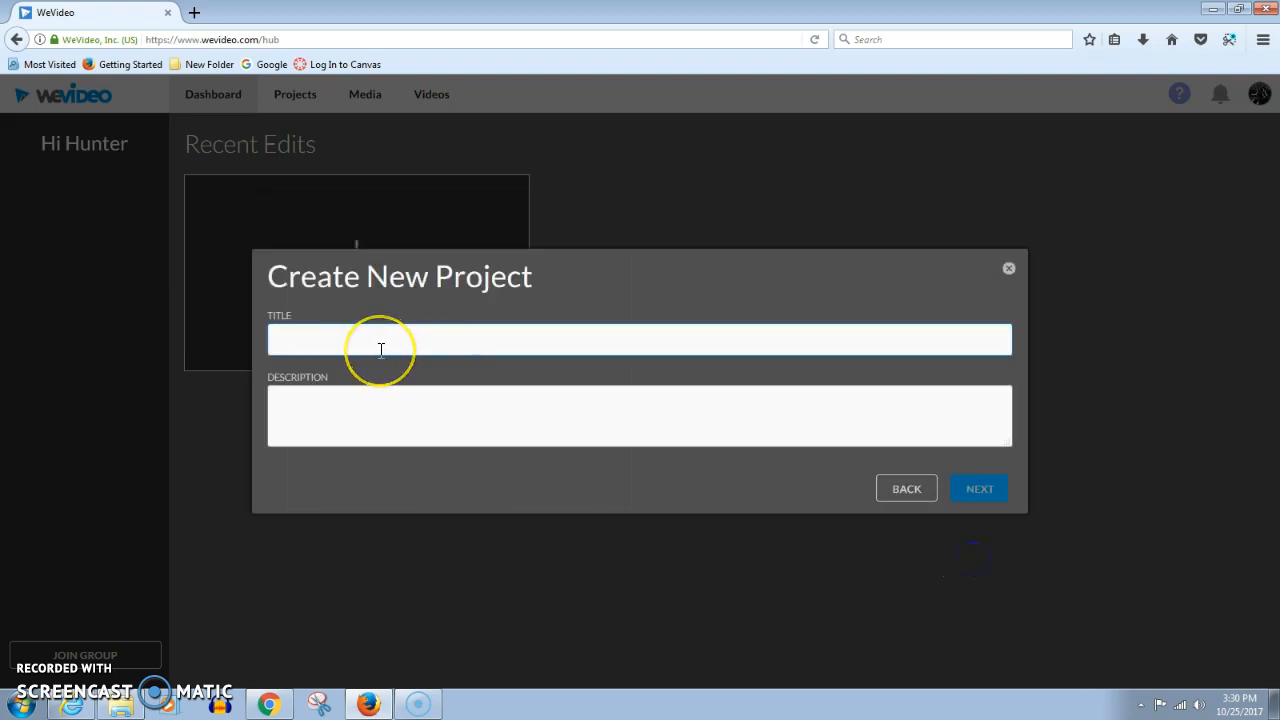
pyautogui.write('Intro HIII')
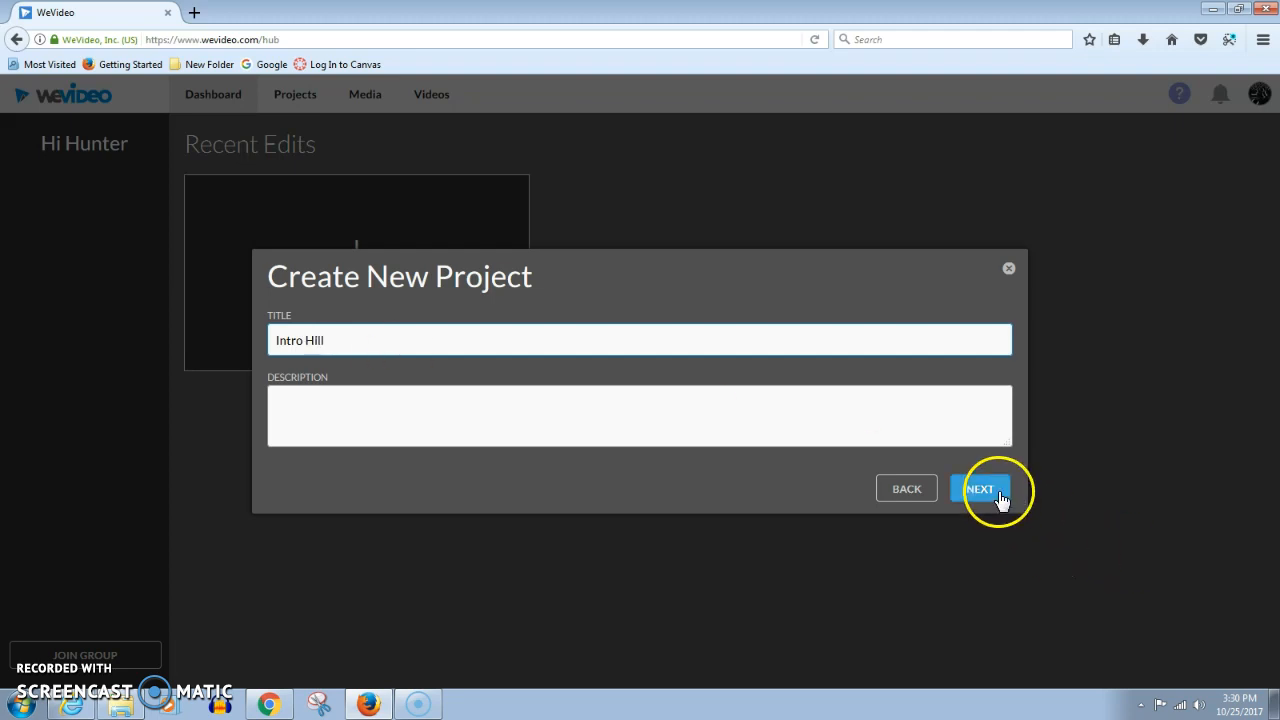
pyautogui.click(1000, 492)
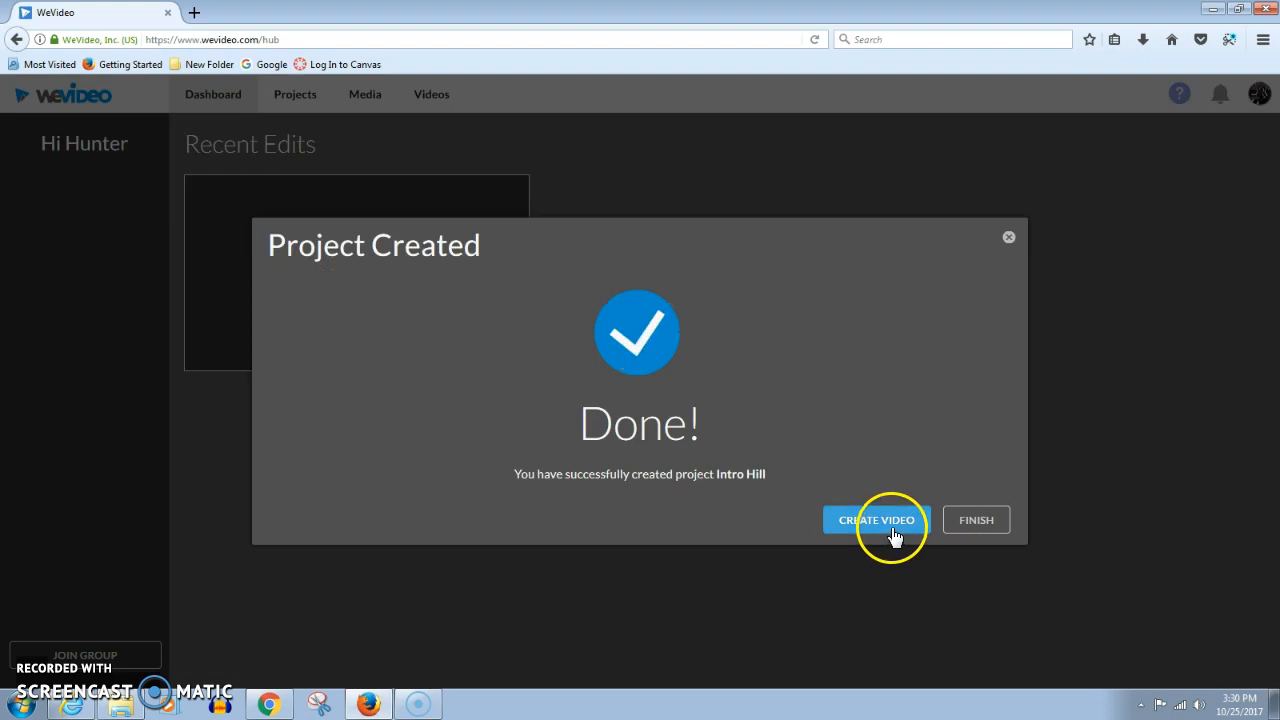
pyautogui.click(872, 532)
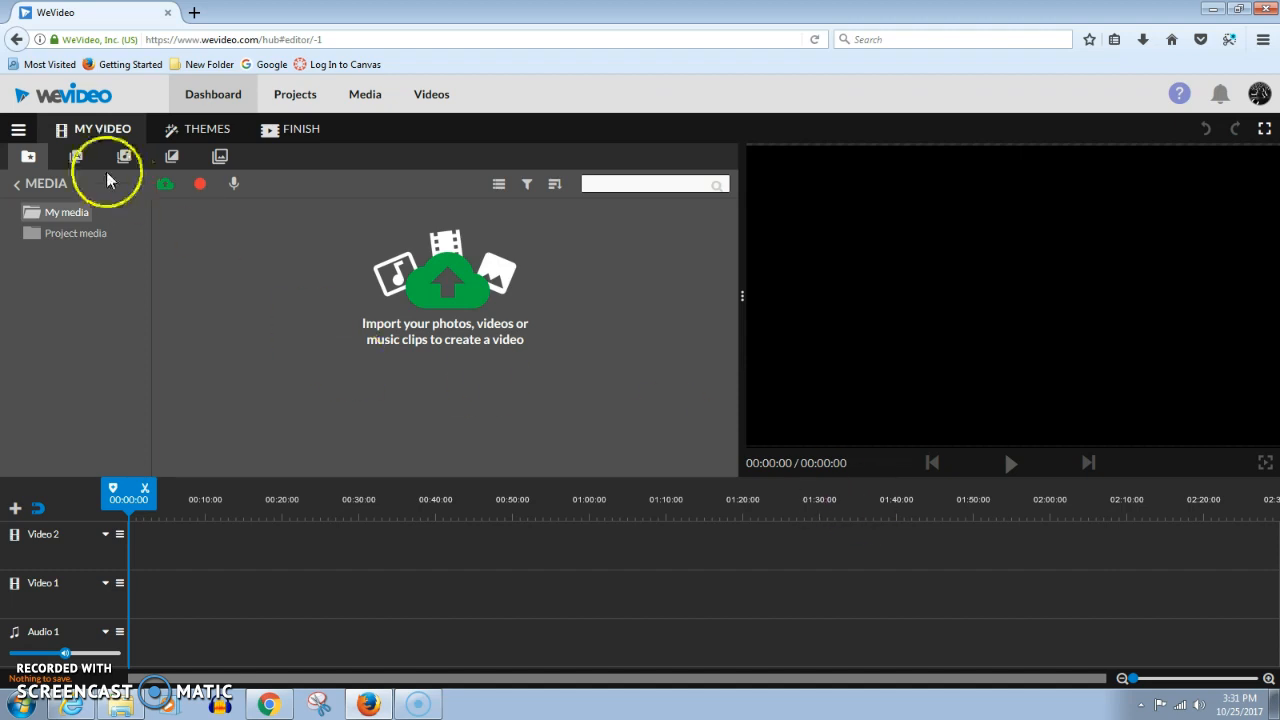
# Add the News Opener background graphic to the Video 1 track and play a preview of it
pyautogui.click(220, 157)
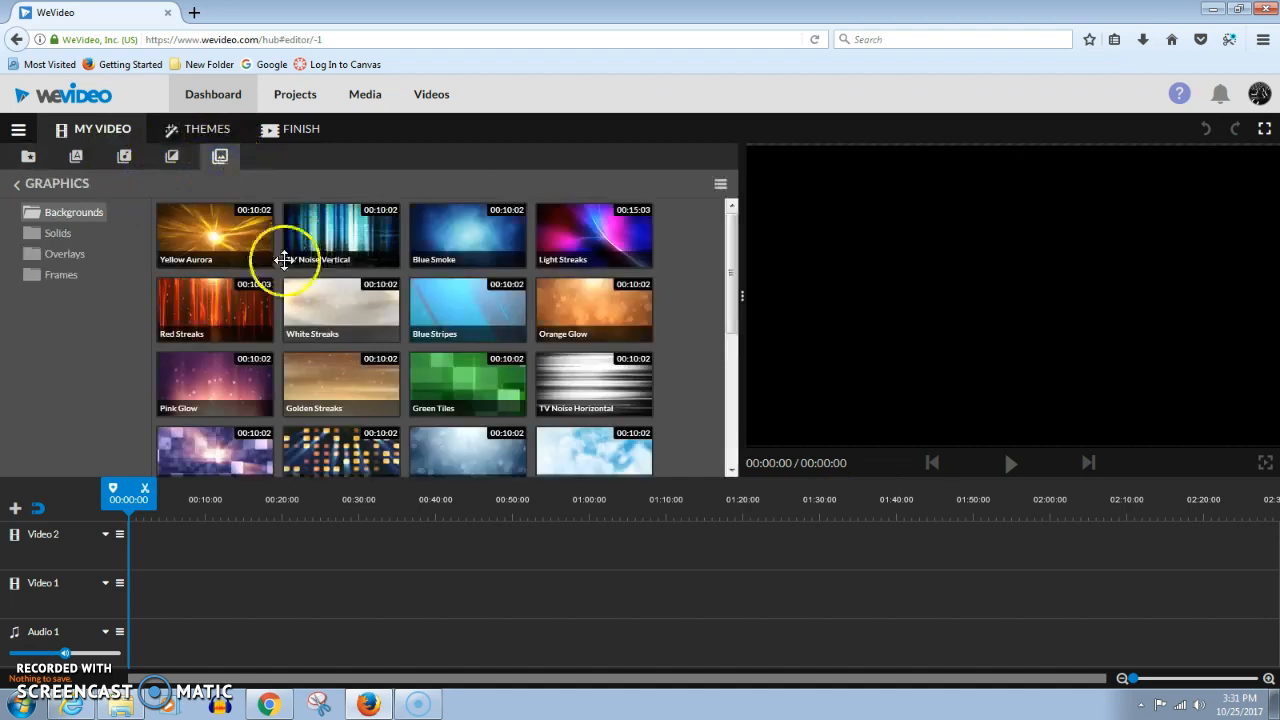
pyautogui.scroll(-2, 402, 353)
pyautogui.scroll(-2, 402, 360)
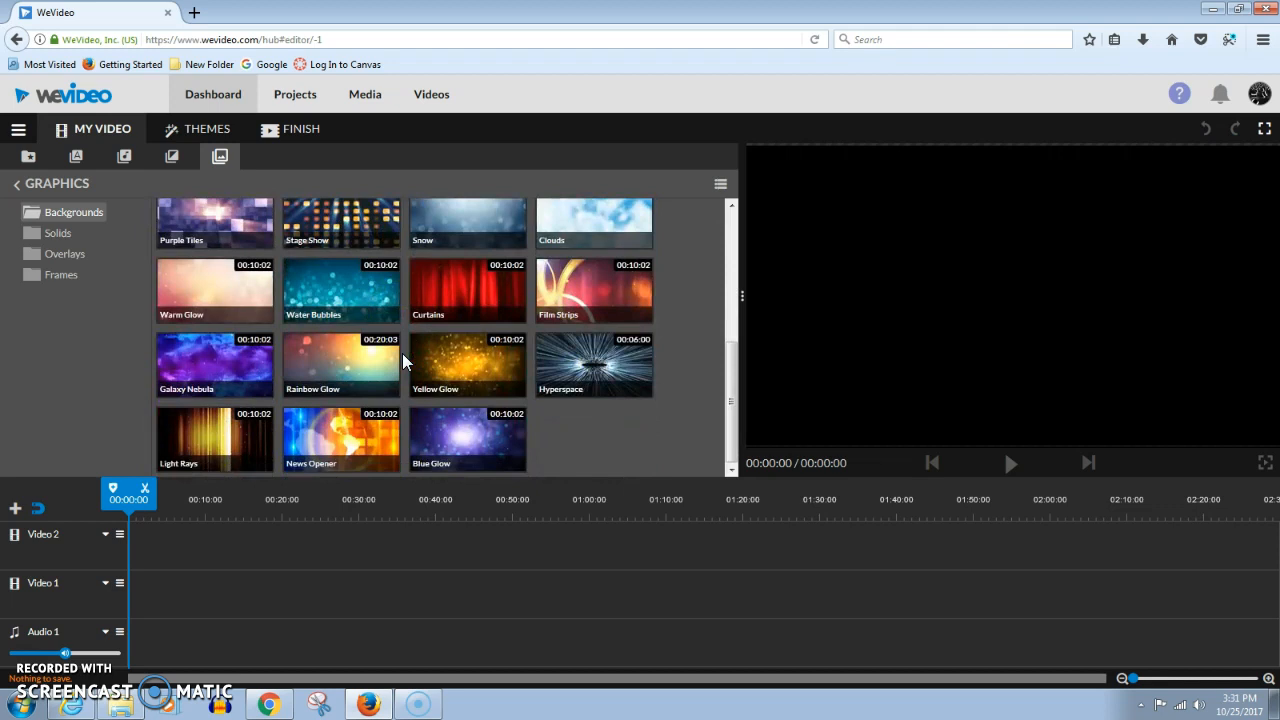
pyautogui.click(332, 438)
pyautogui.click(331, 435)
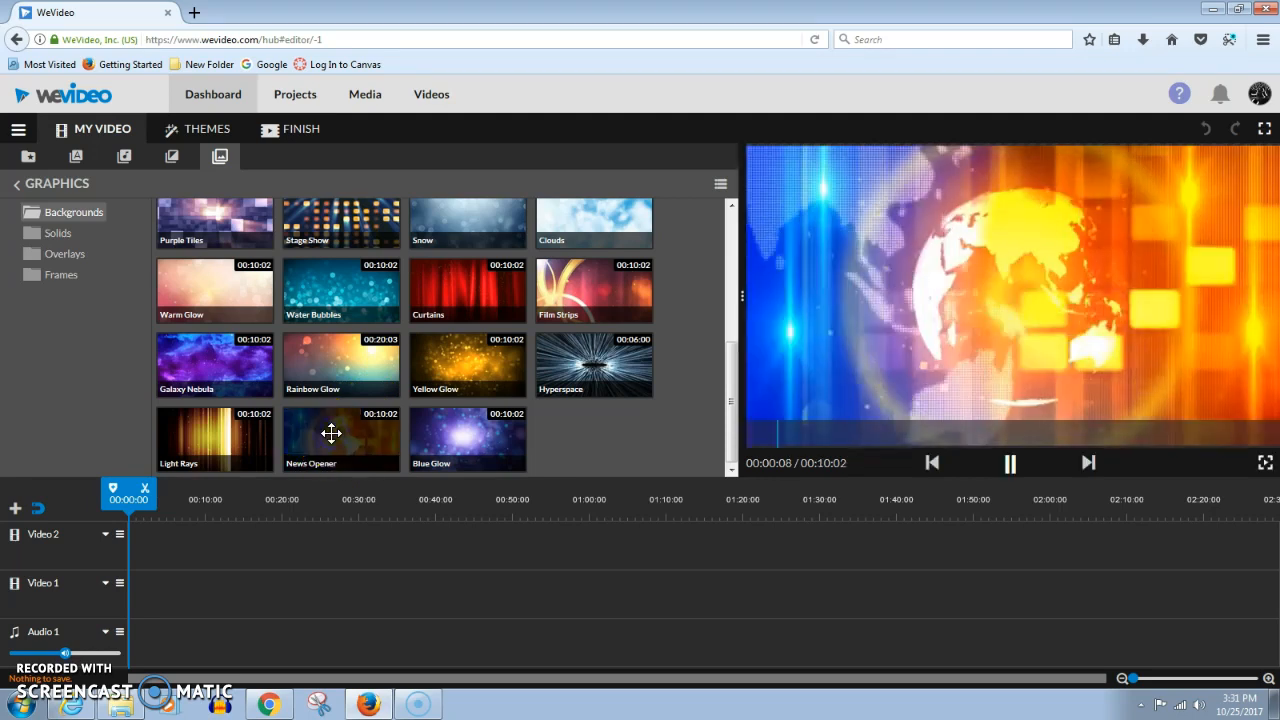
pyautogui.moveTo(331, 435); pyautogui.dragTo(134, 598)
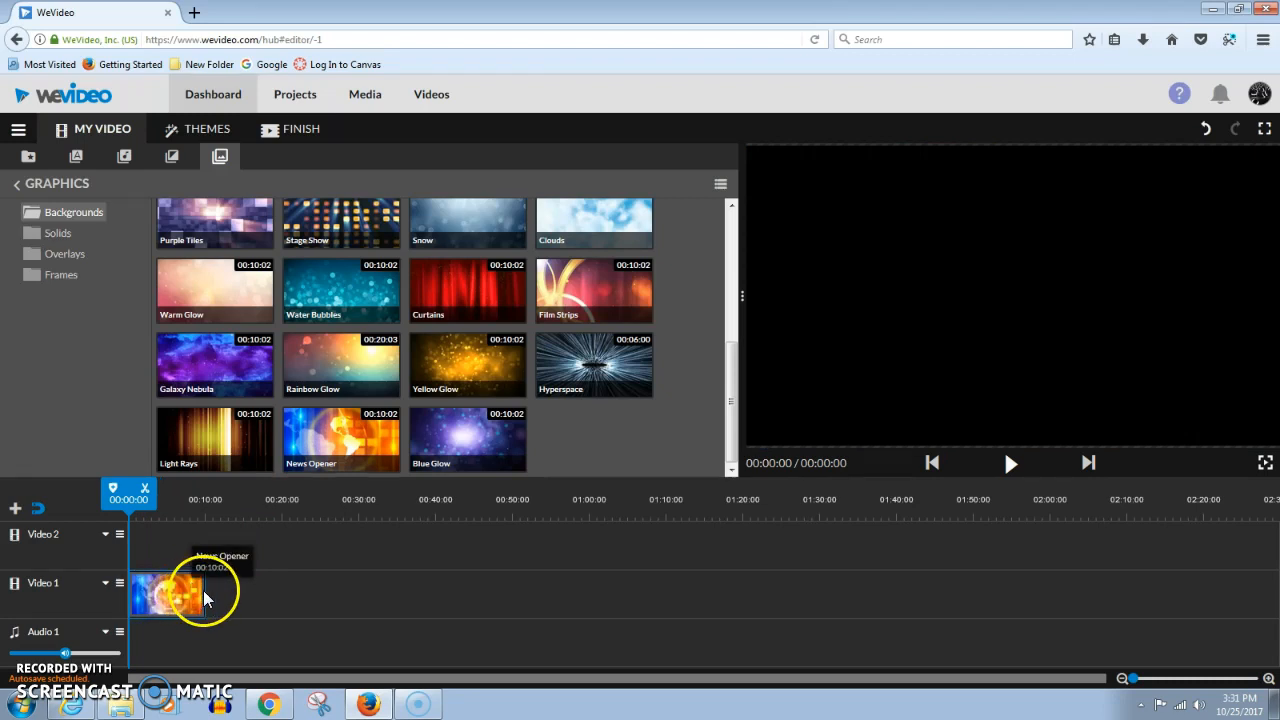
pyautogui.click(1010, 464)
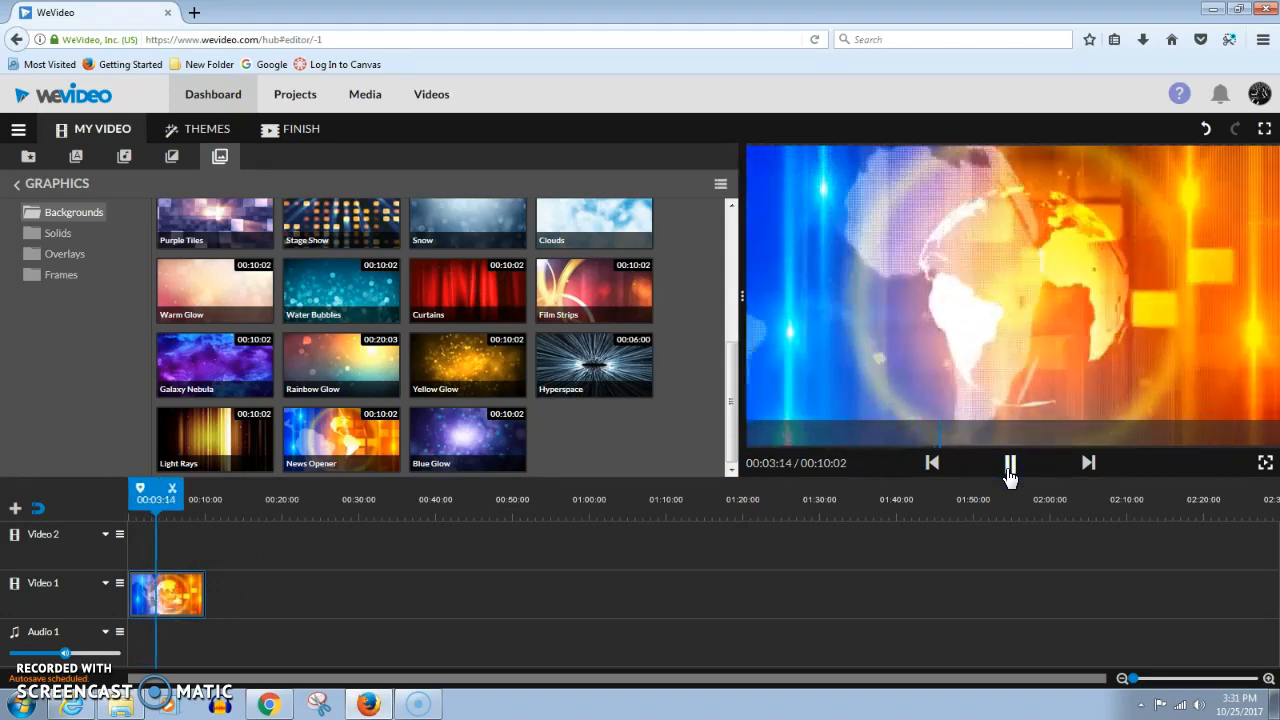
pyautogui.click(1010, 464)
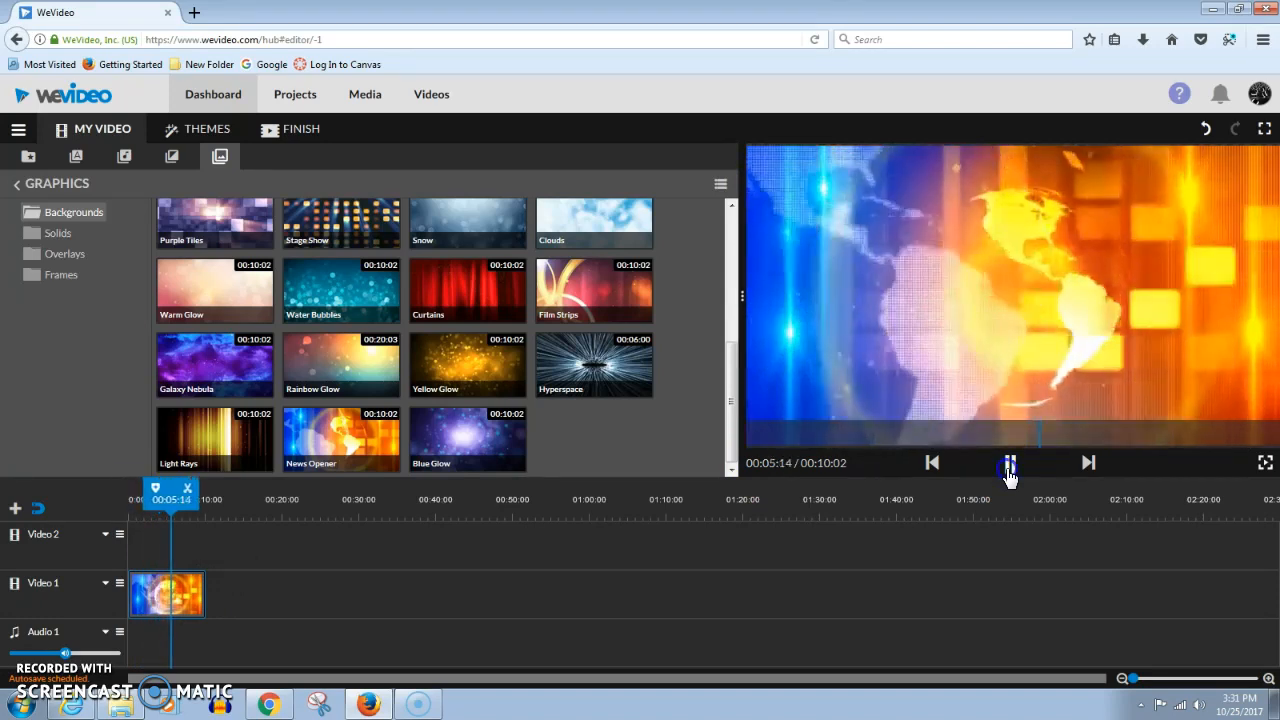
# Browse the motion, seasonal, static and annotation text title categories
pyautogui.click(76, 156)
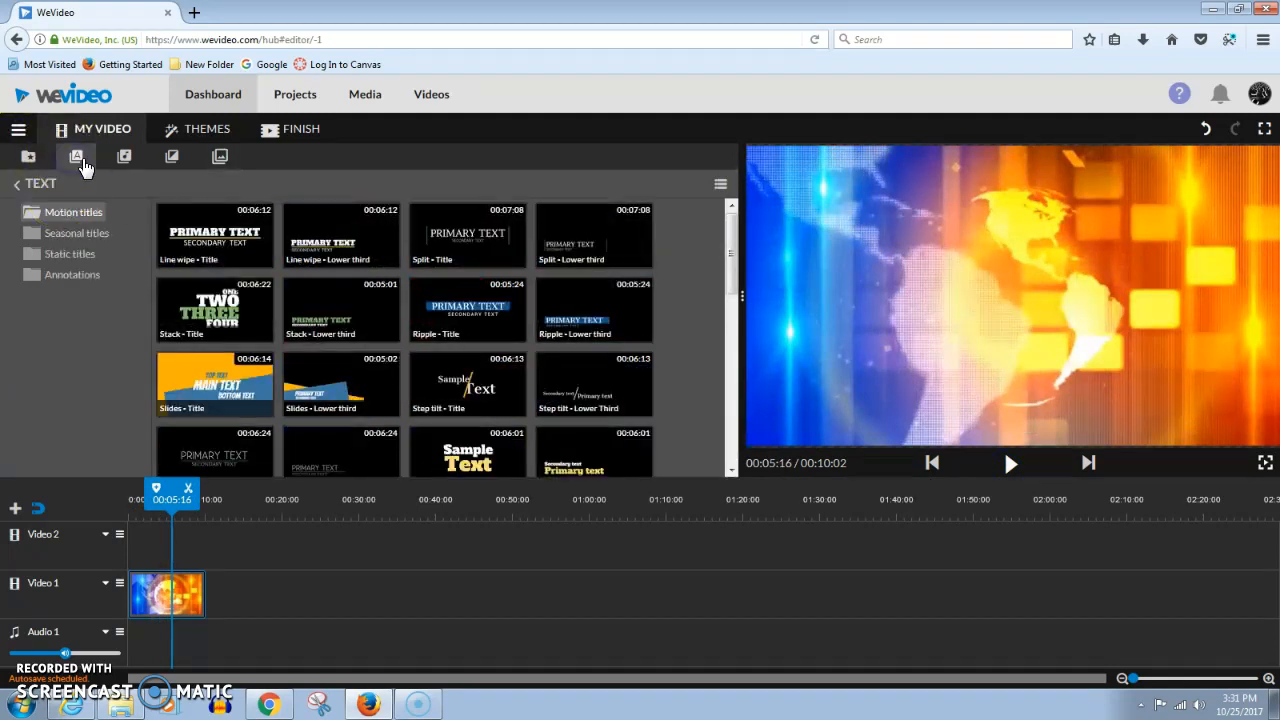
pyautogui.scroll(-10, 570, 300)
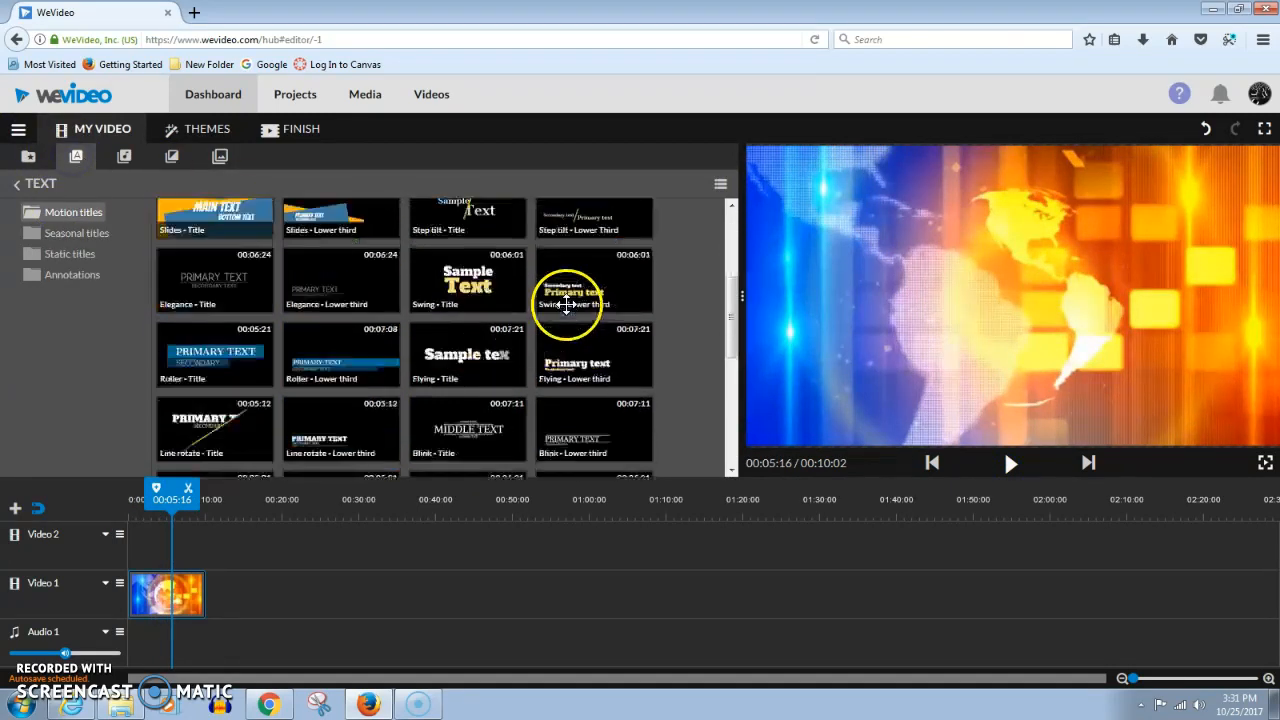
pyautogui.scroll(3, 494, 355)
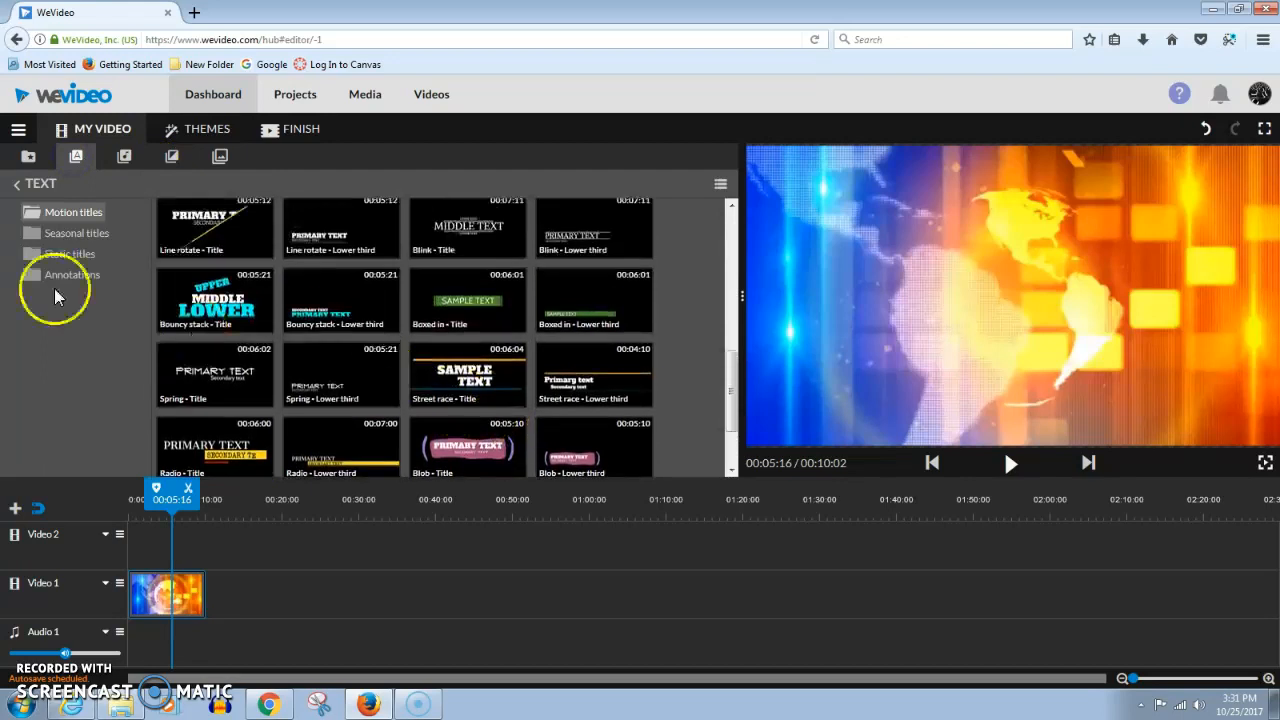
pyautogui.click(78, 236)
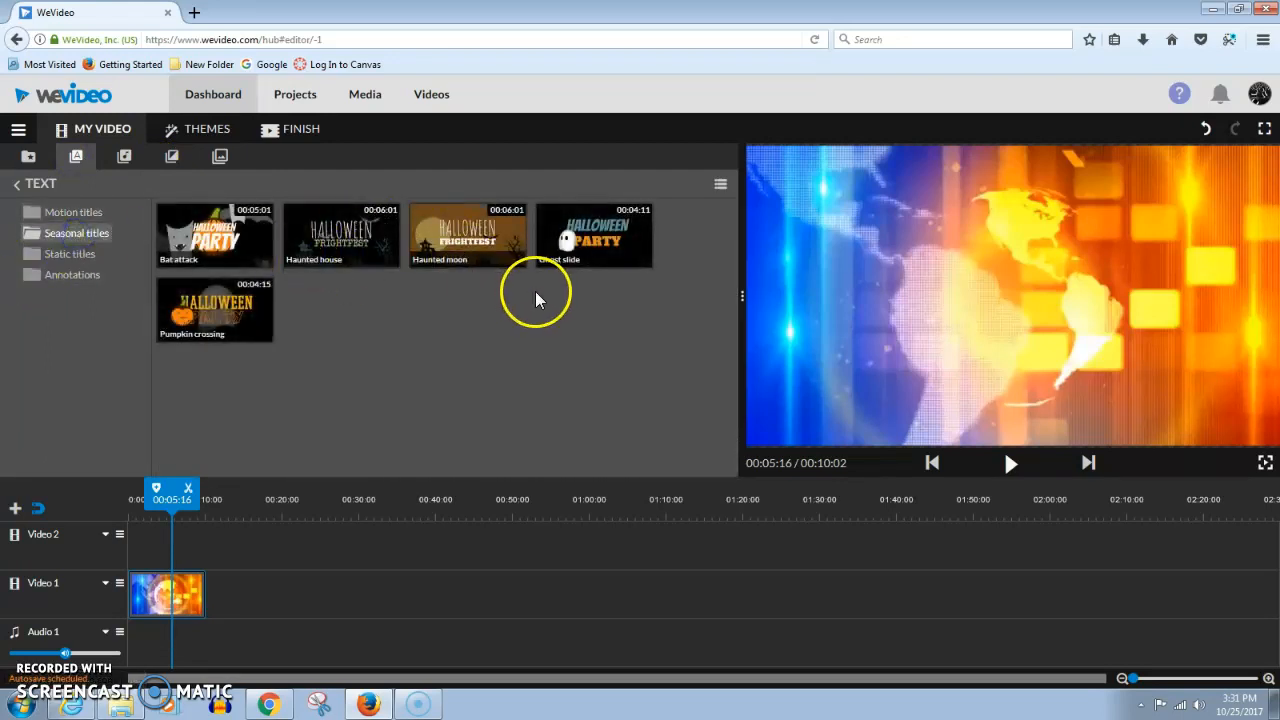
pyautogui.click(42, 254)
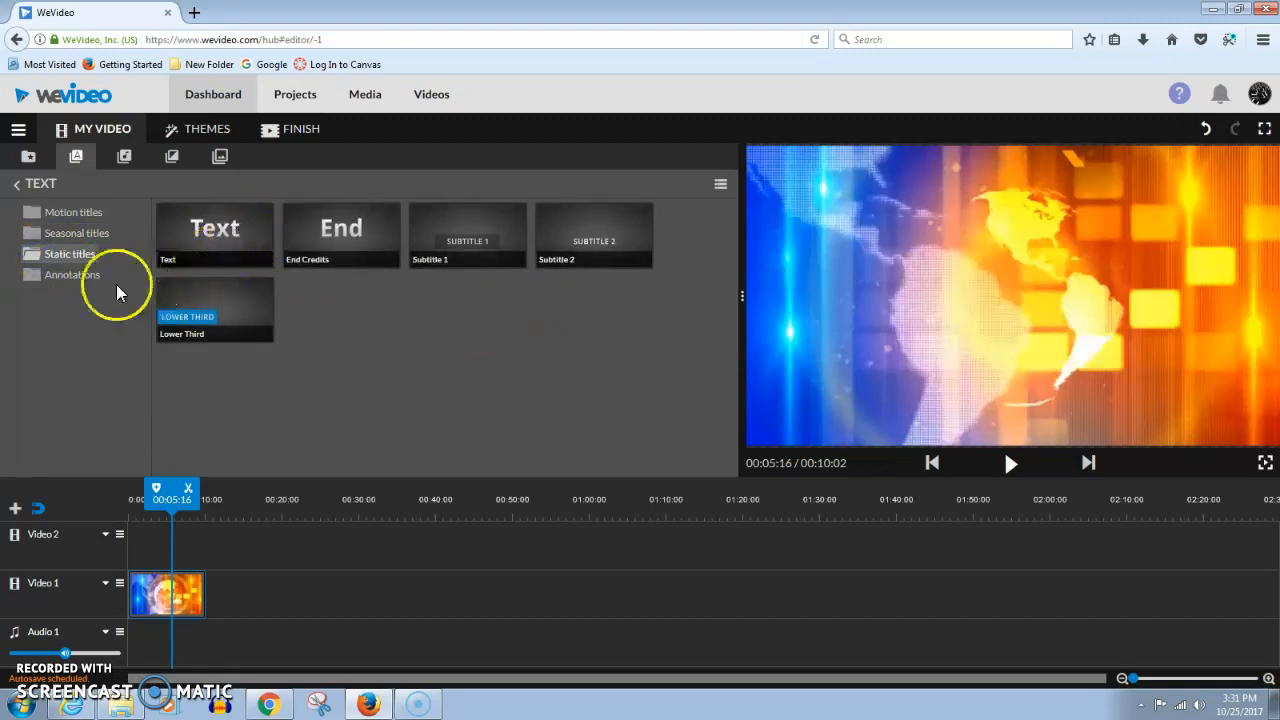
pyautogui.click(84, 276)
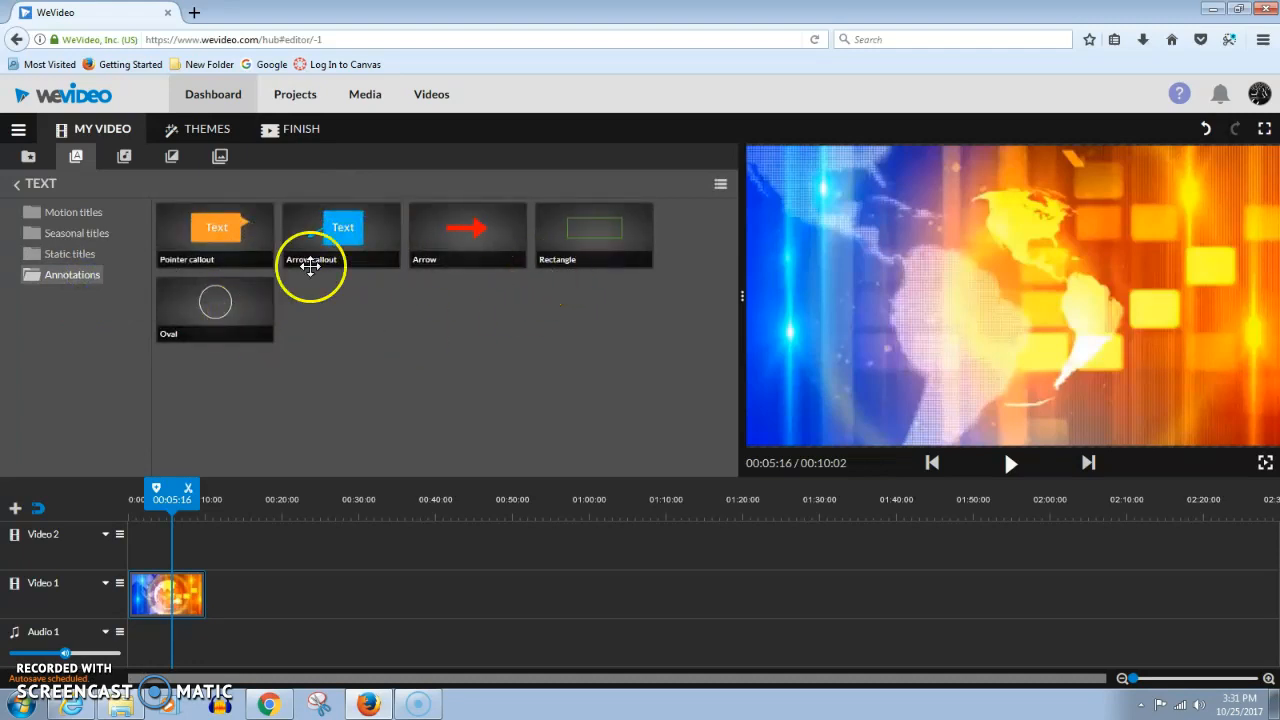
pyautogui.click(78, 212)
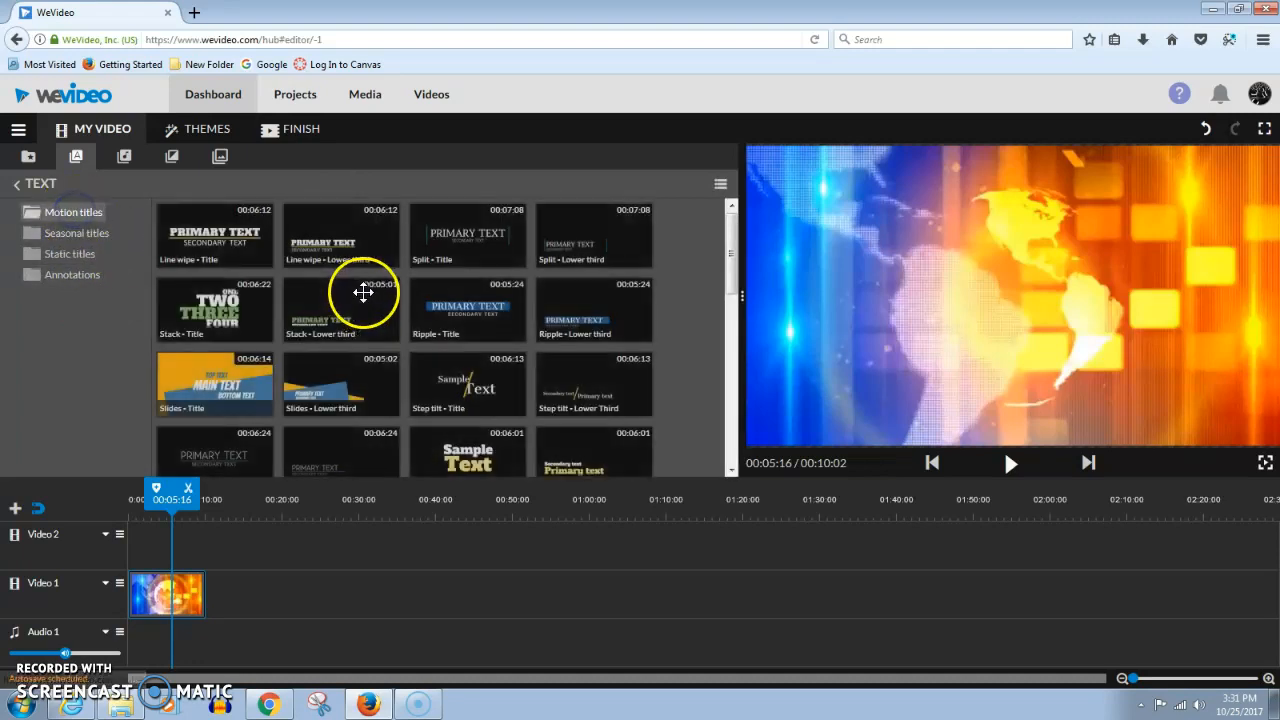
pyautogui.scroll(-5, 214, 243)
# Place the Line rotate - Title motion title on the Video 2 track and open it for editing
pyautogui.click(231, 314)
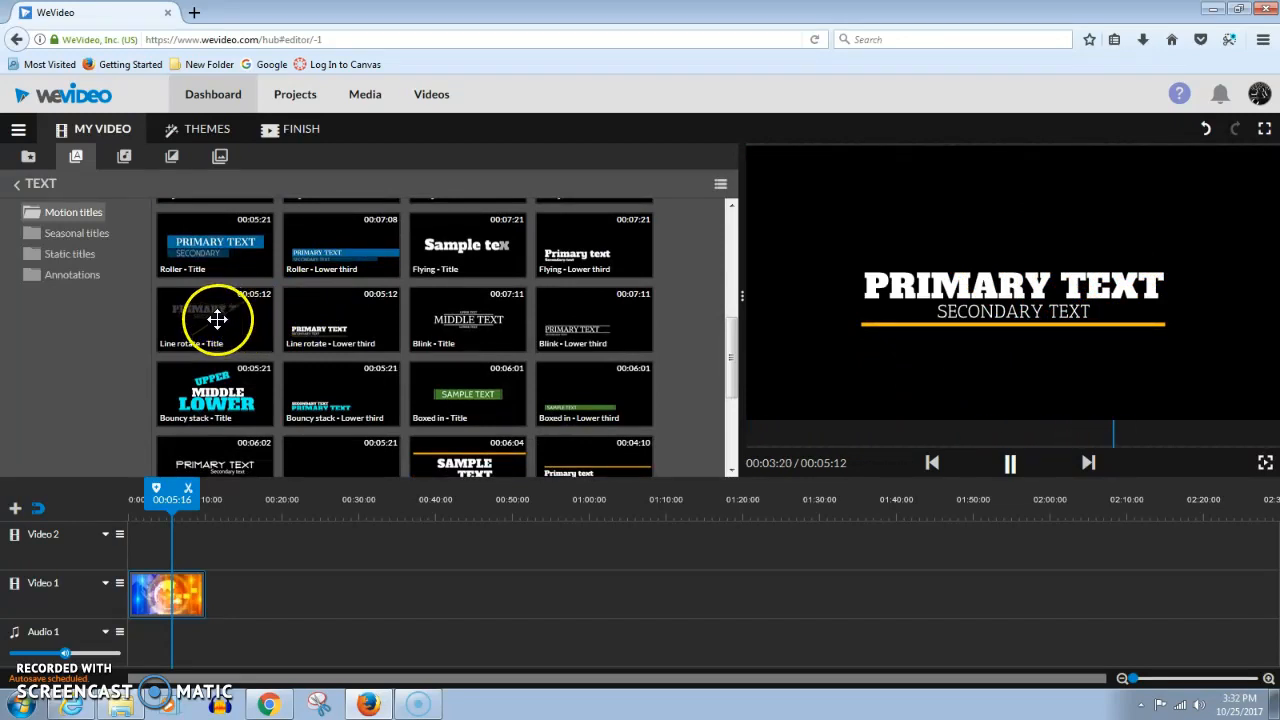
pyautogui.moveTo(217, 318); pyautogui.dragTo(183, 548)
pyautogui.moveTo(171, 513)
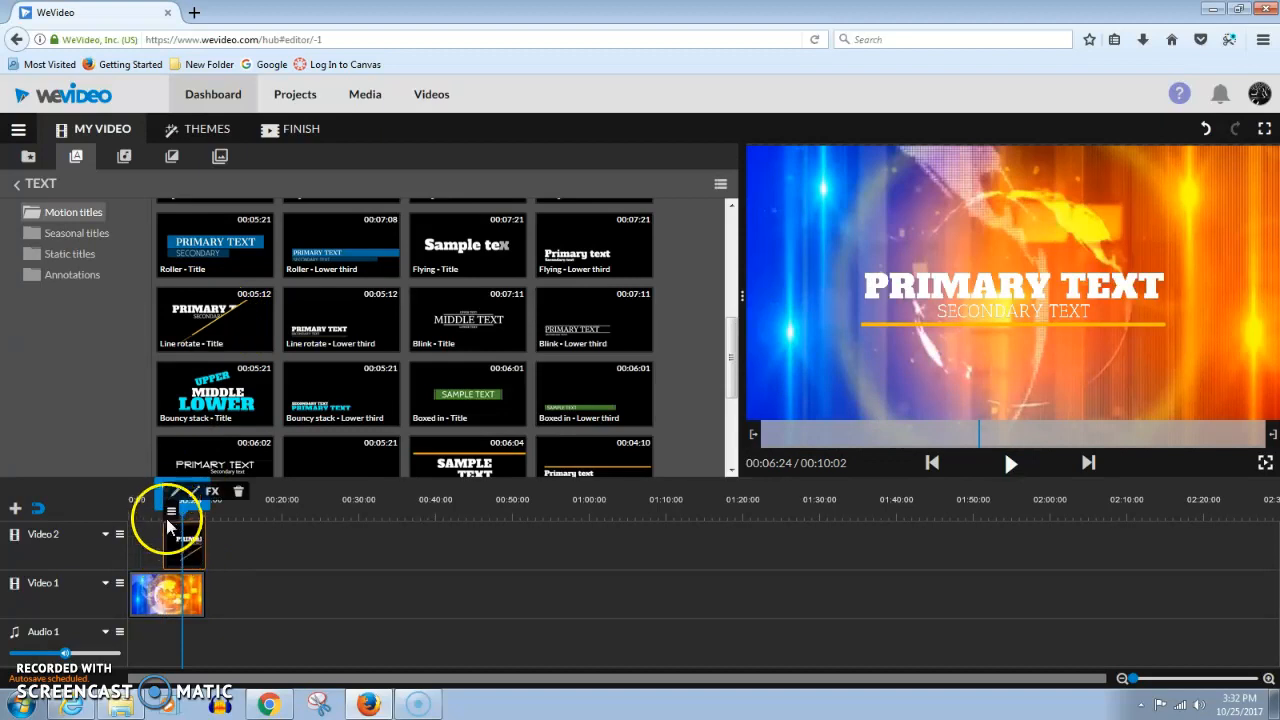
pyautogui.click(177, 491)
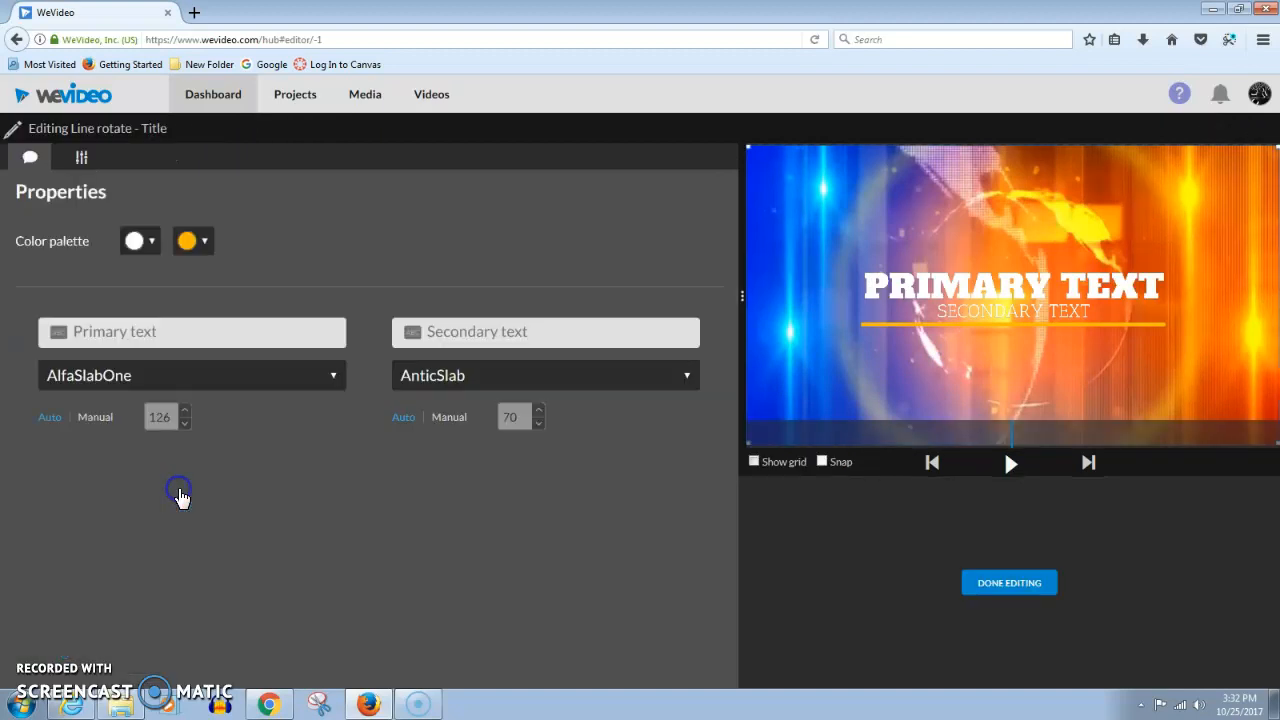
pyautogui.click(169, 335)
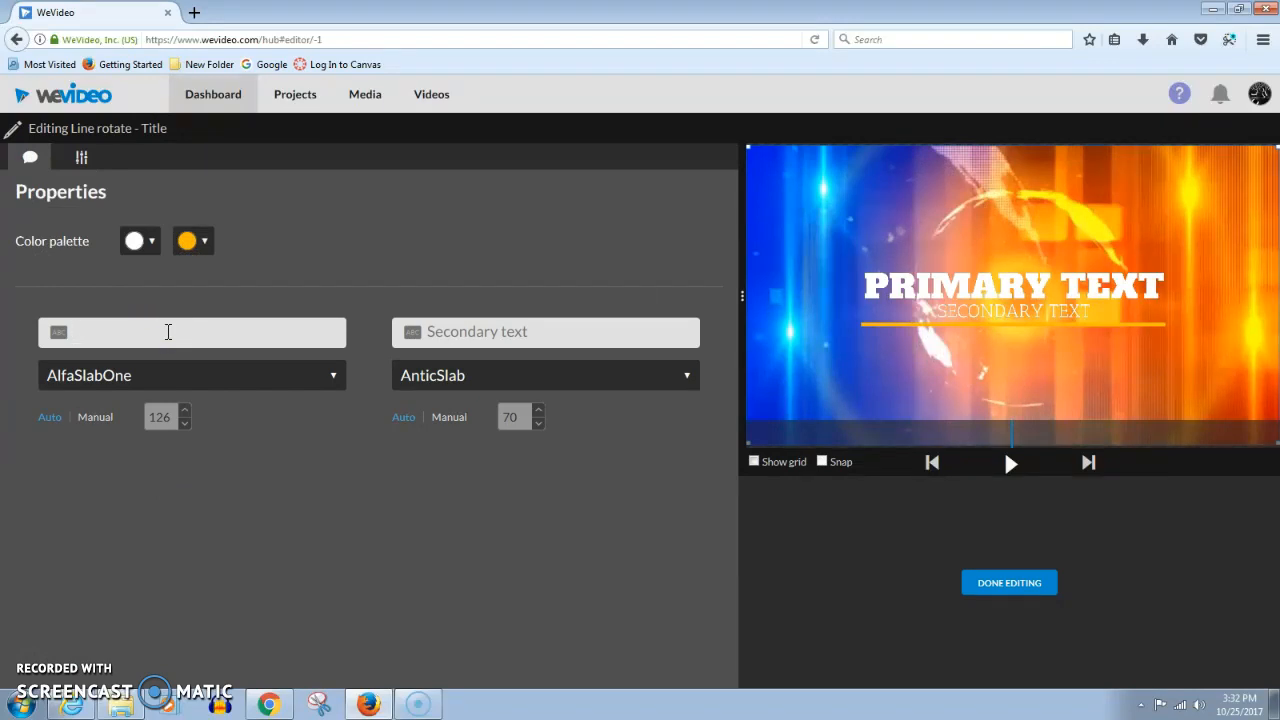
# Set the title text to "Welcome to" and "Bingham Broadcasting", using AlfaSlabOne for the secondary line
pyautogui.write('Welcome to')
pyautogui.click(450, 290)
pyautogui.click(460, 332)
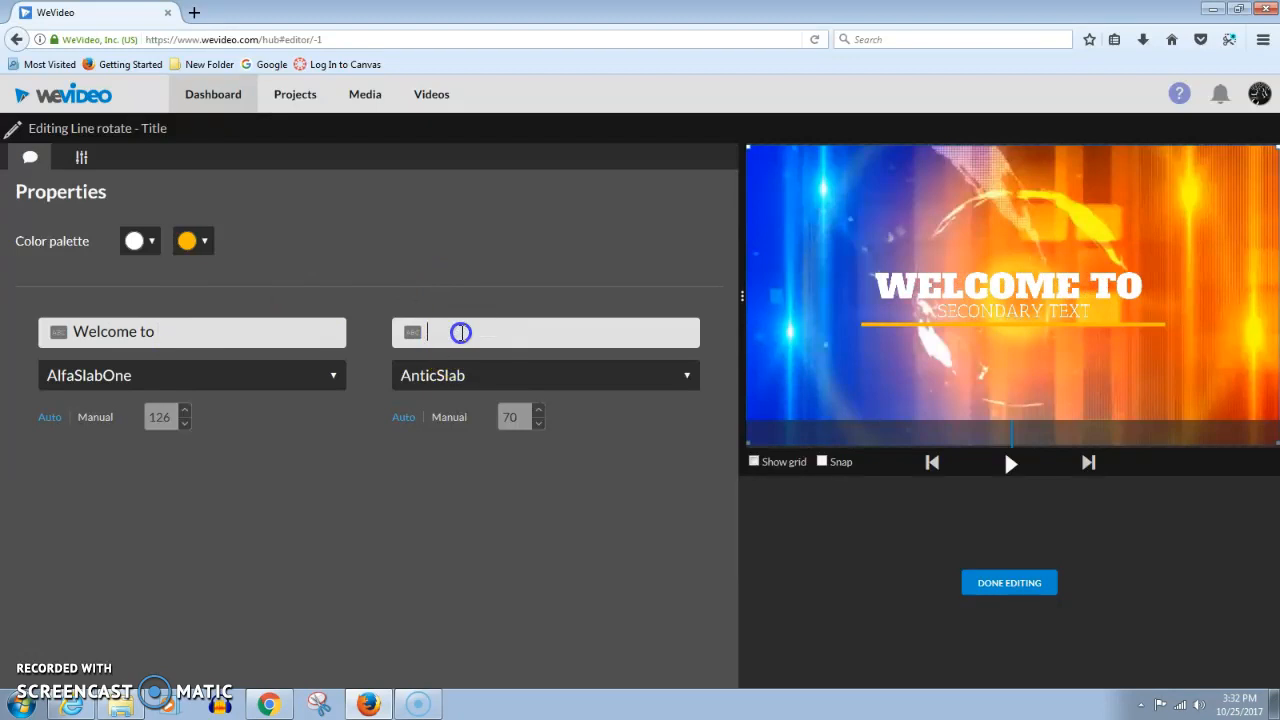
pyautogui.write('Bingahm')
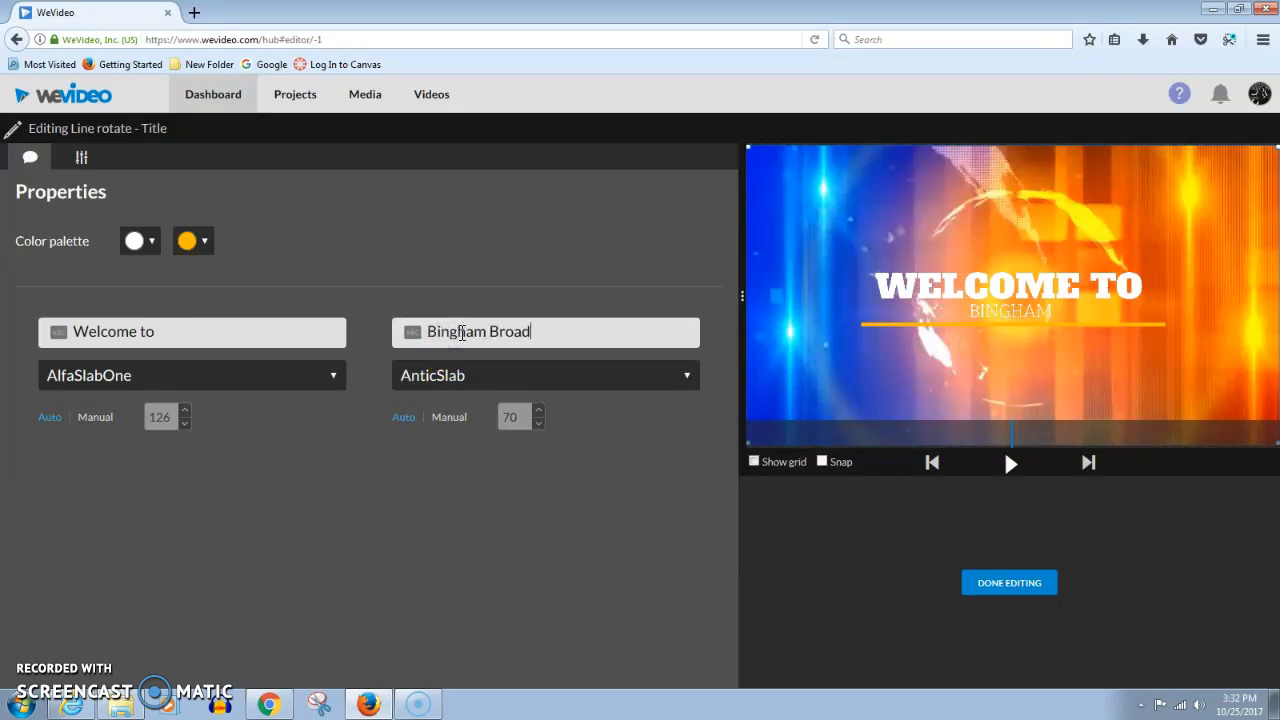
pyautogui.press('BackSpace')
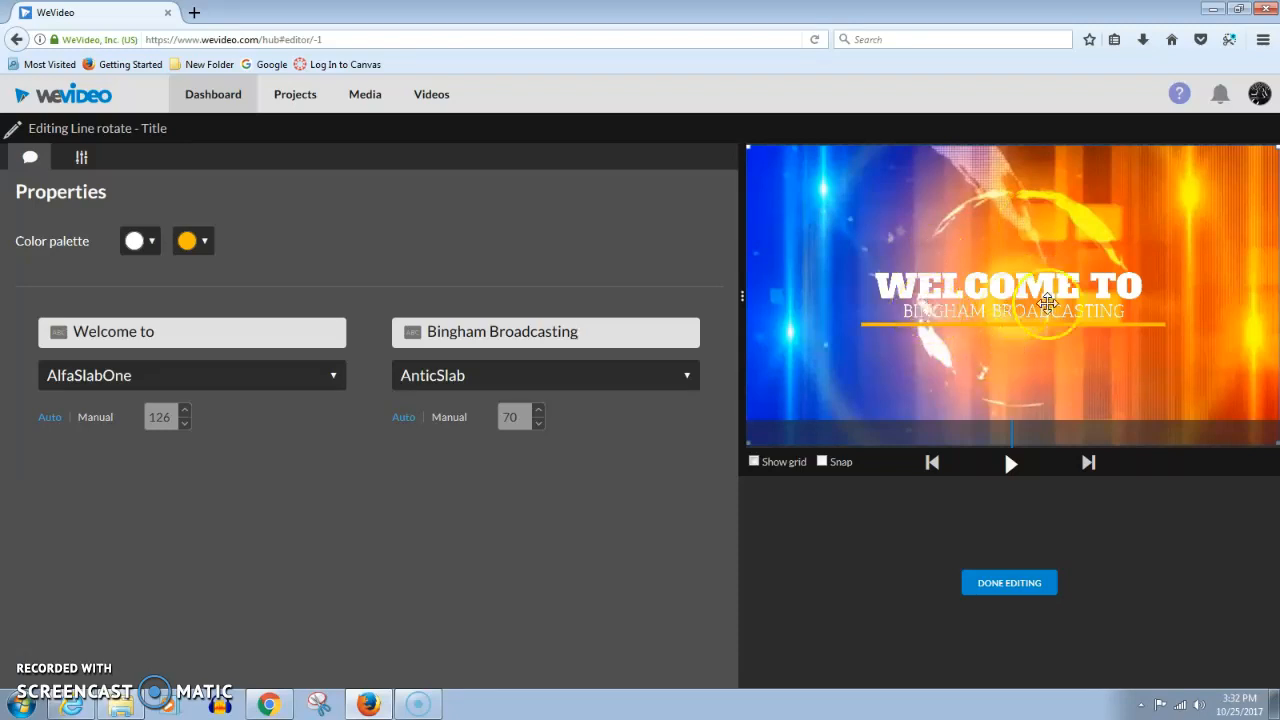
pyautogui.click(643, 385)
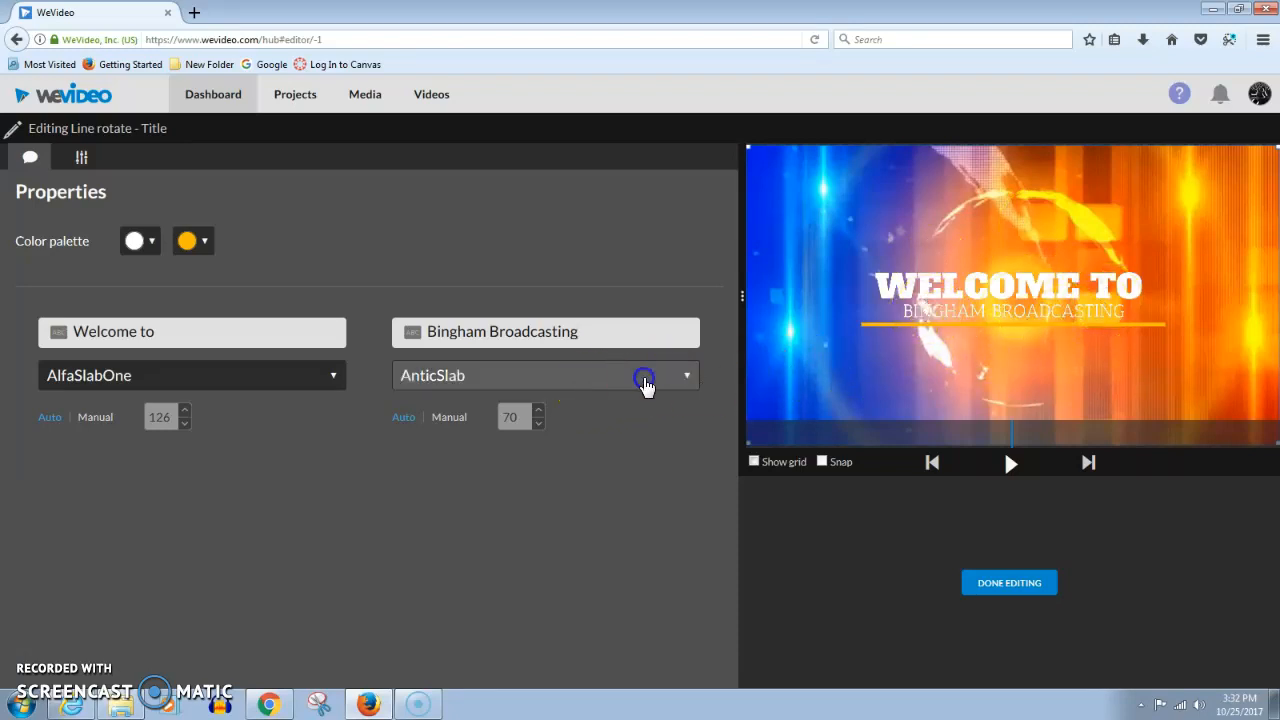
pyautogui.click(497, 466)
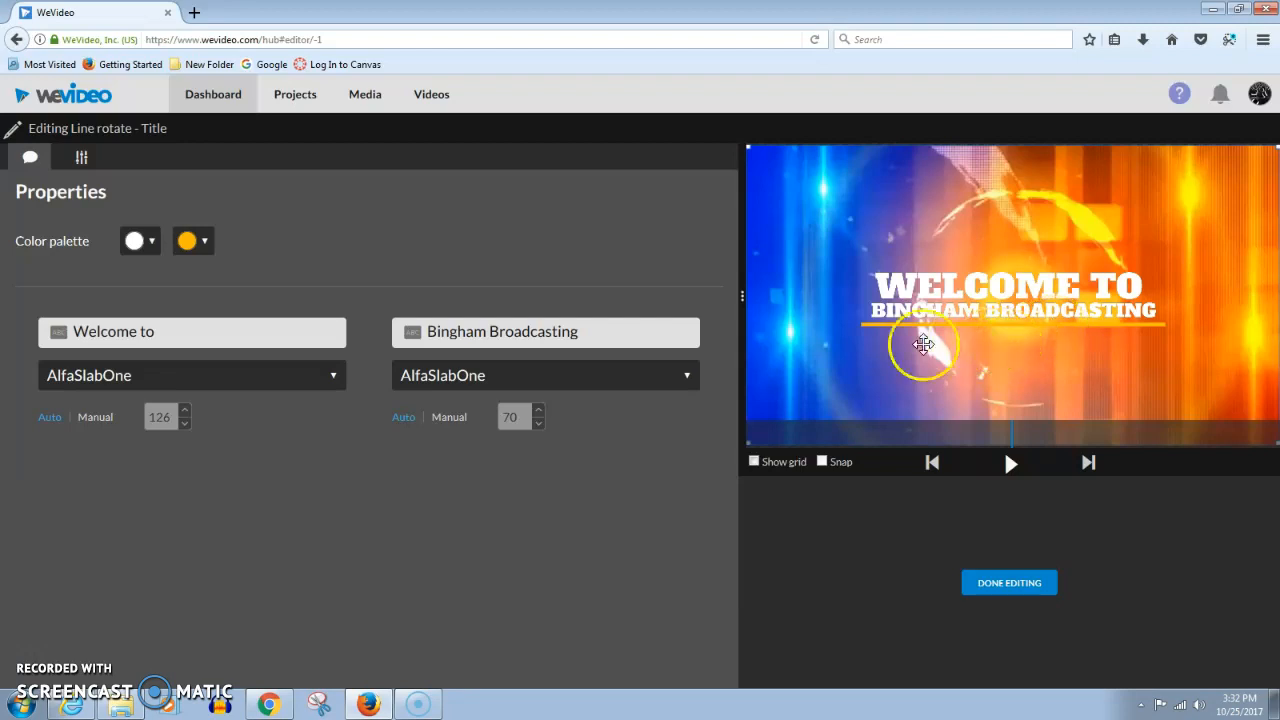
# Set the title's colour palette to black text with a blue accent line and finish editing
pyautogui.click(195, 243)
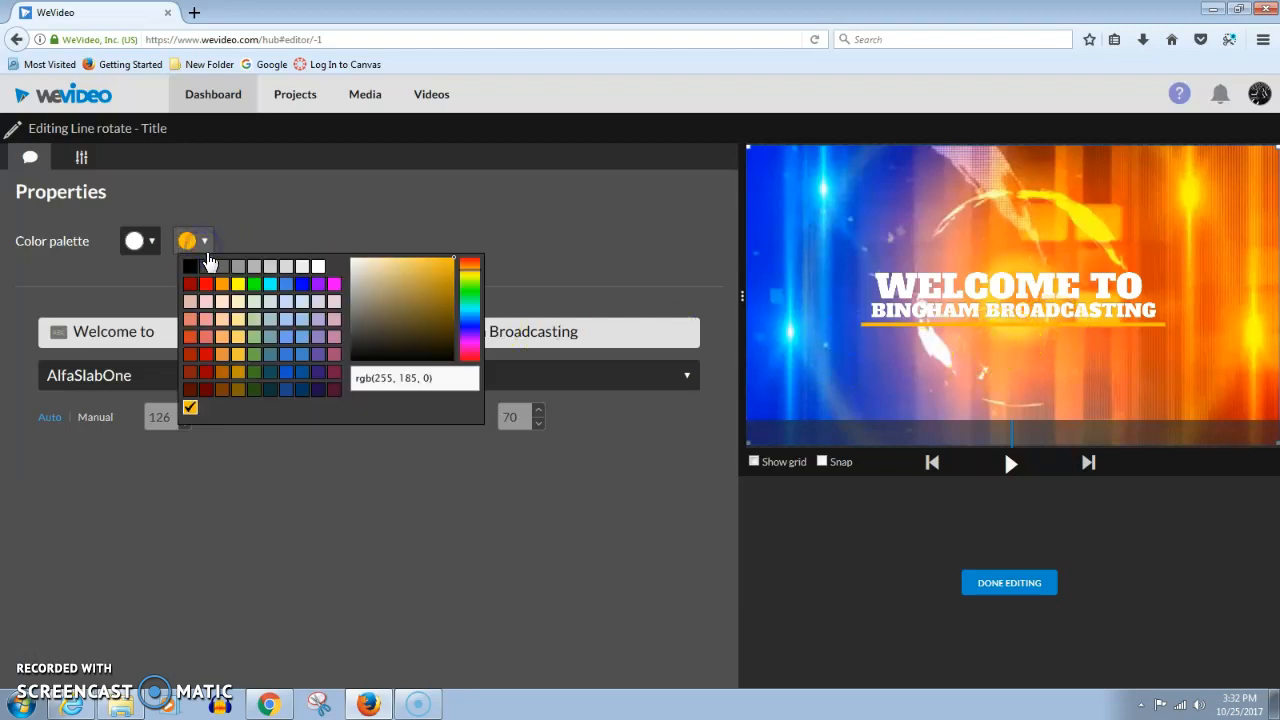
pyautogui.click(206, 356)
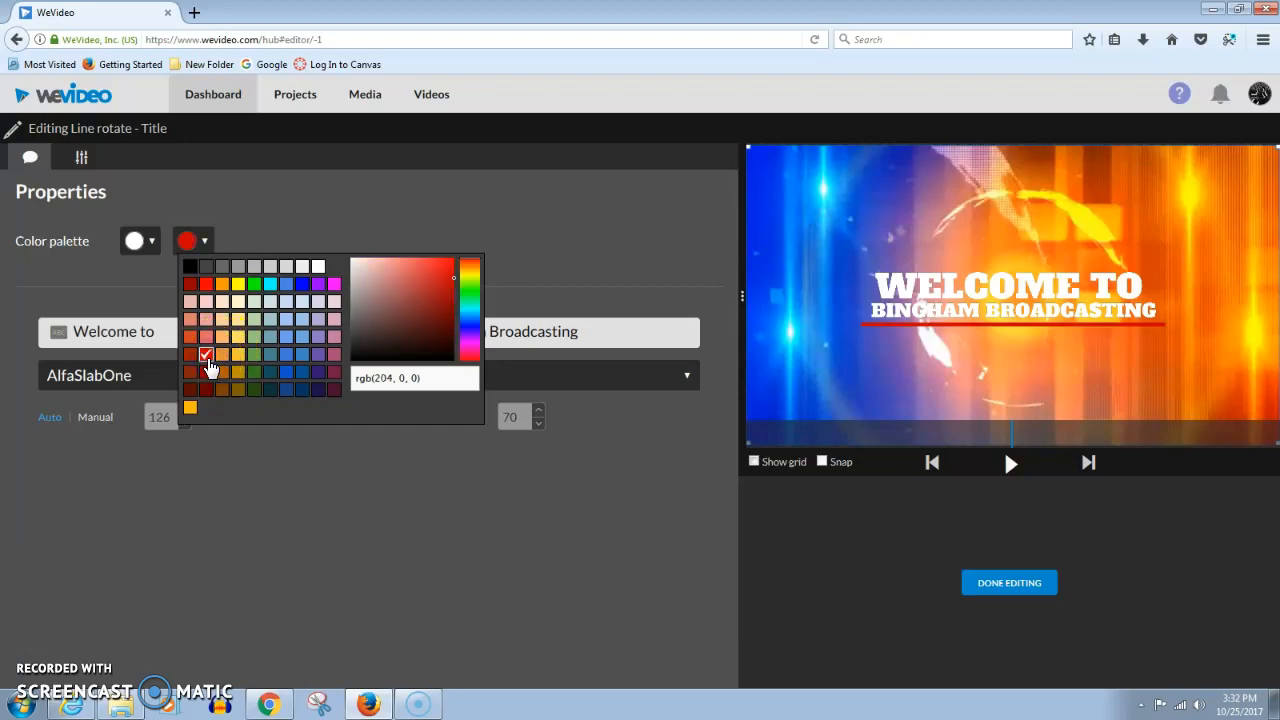
pyautogui.click(303, 286)
pyautogui.click(303, 288)
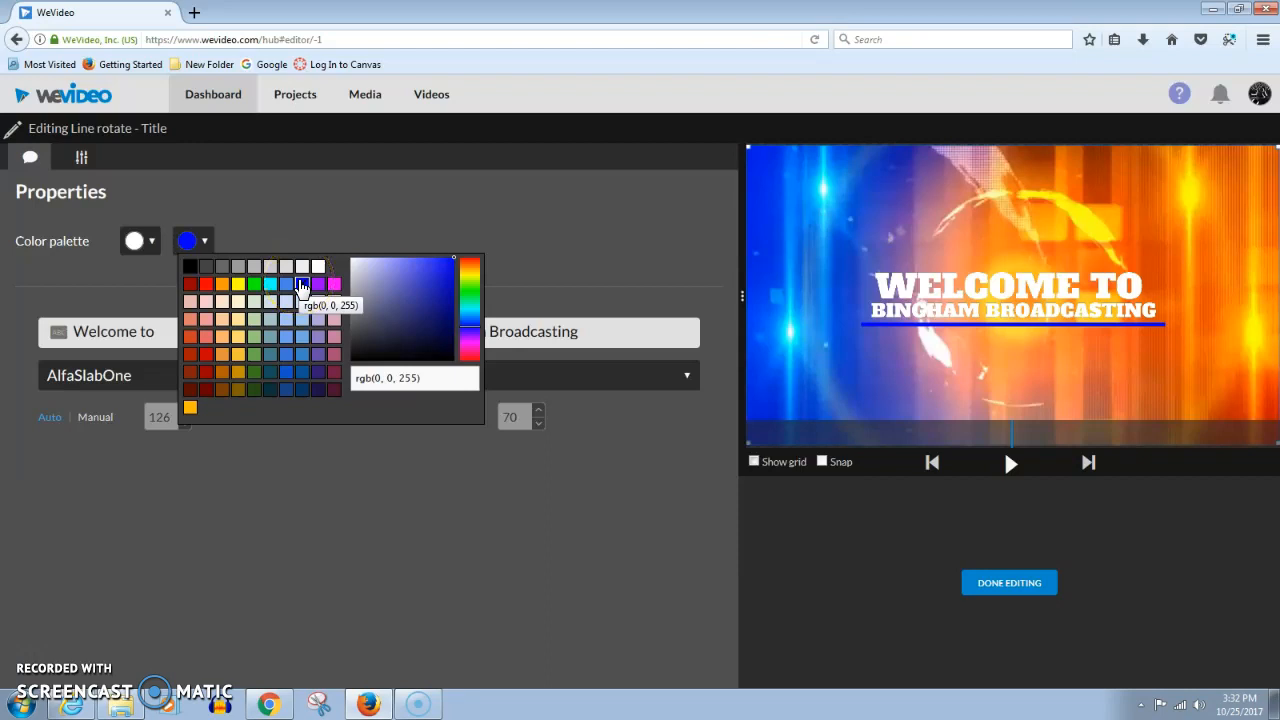
pyautogui.click(145, 243)
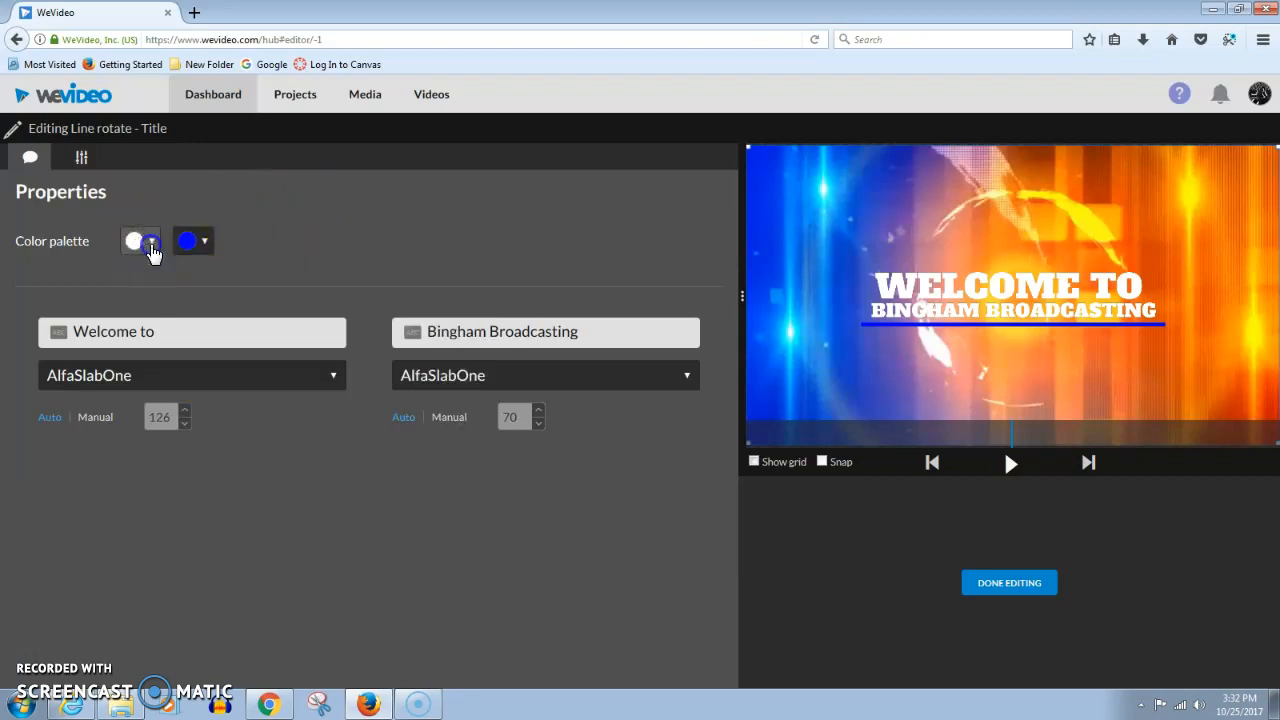
pyautogui.click(150, 245)
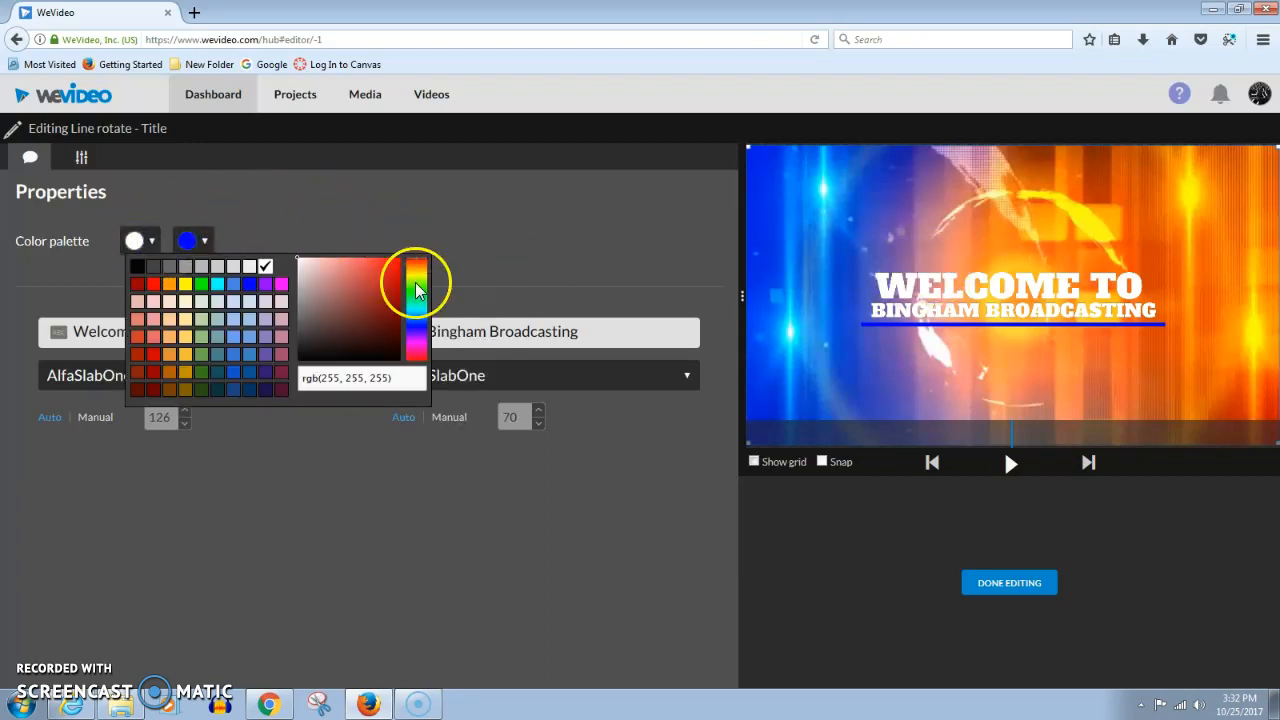
pyautogui.click(137, 267)
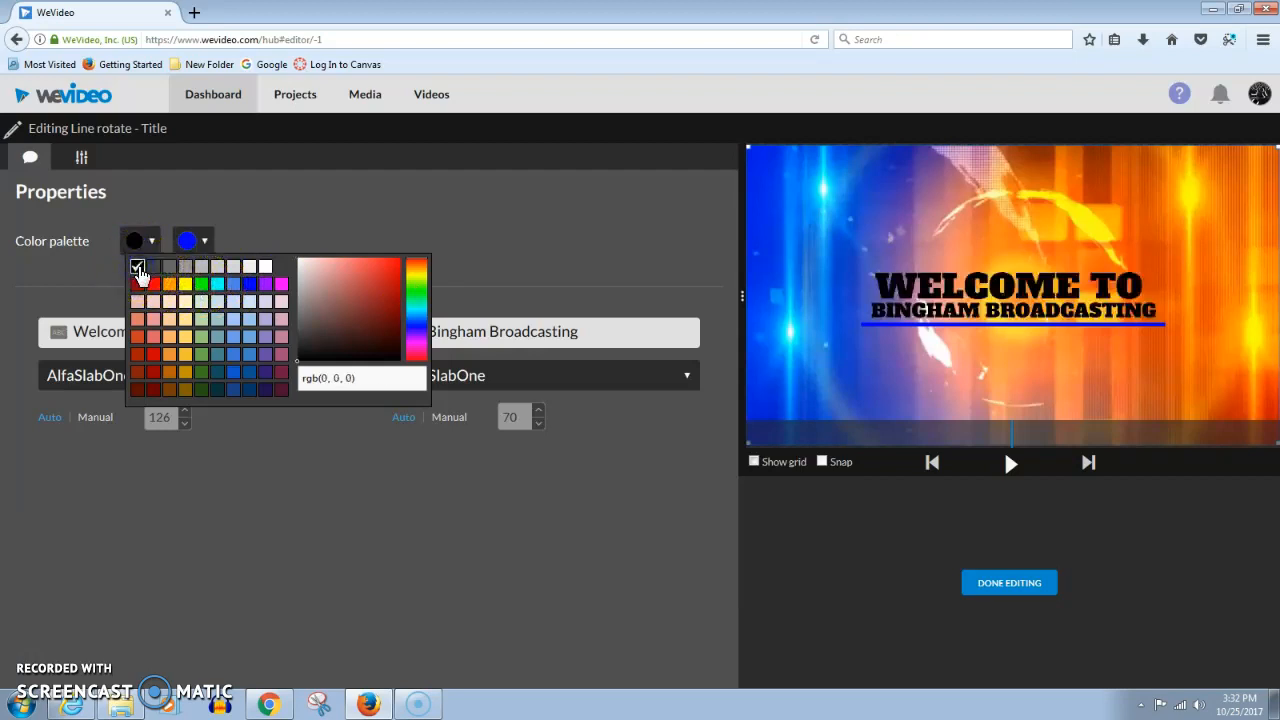
pyautogui.click(359, 221)
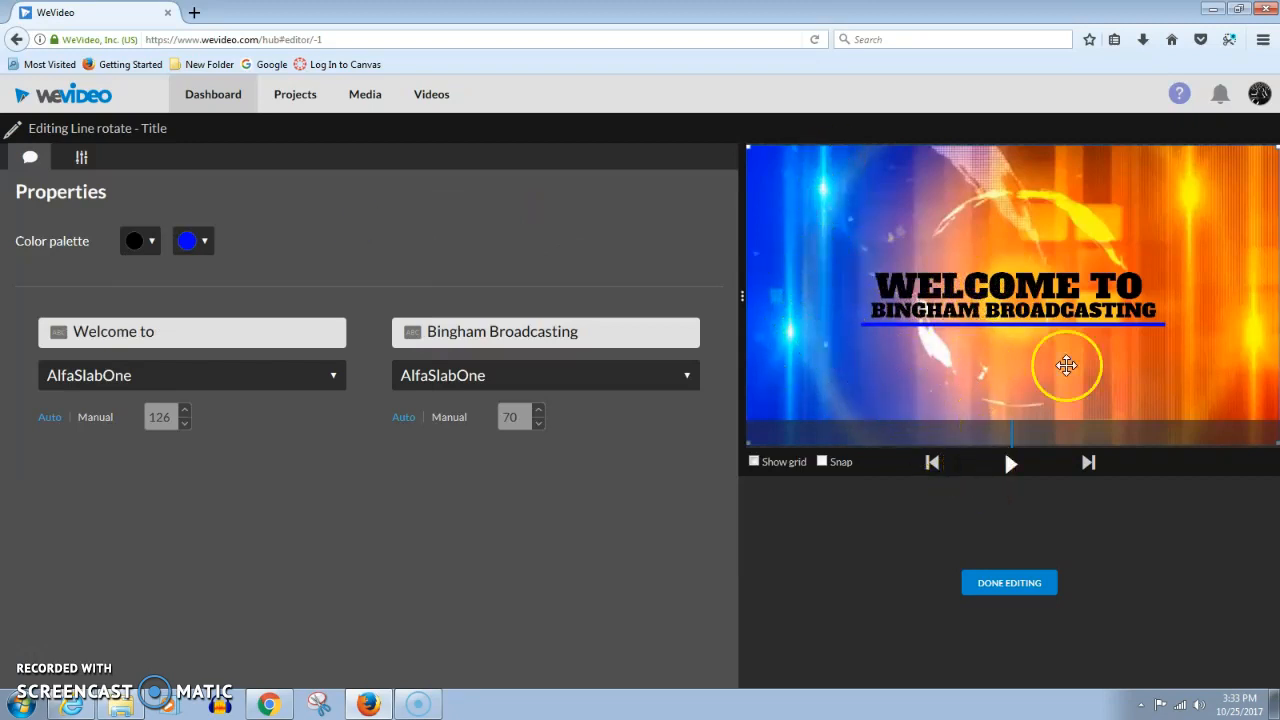
pyautogui.click(1010, 590)
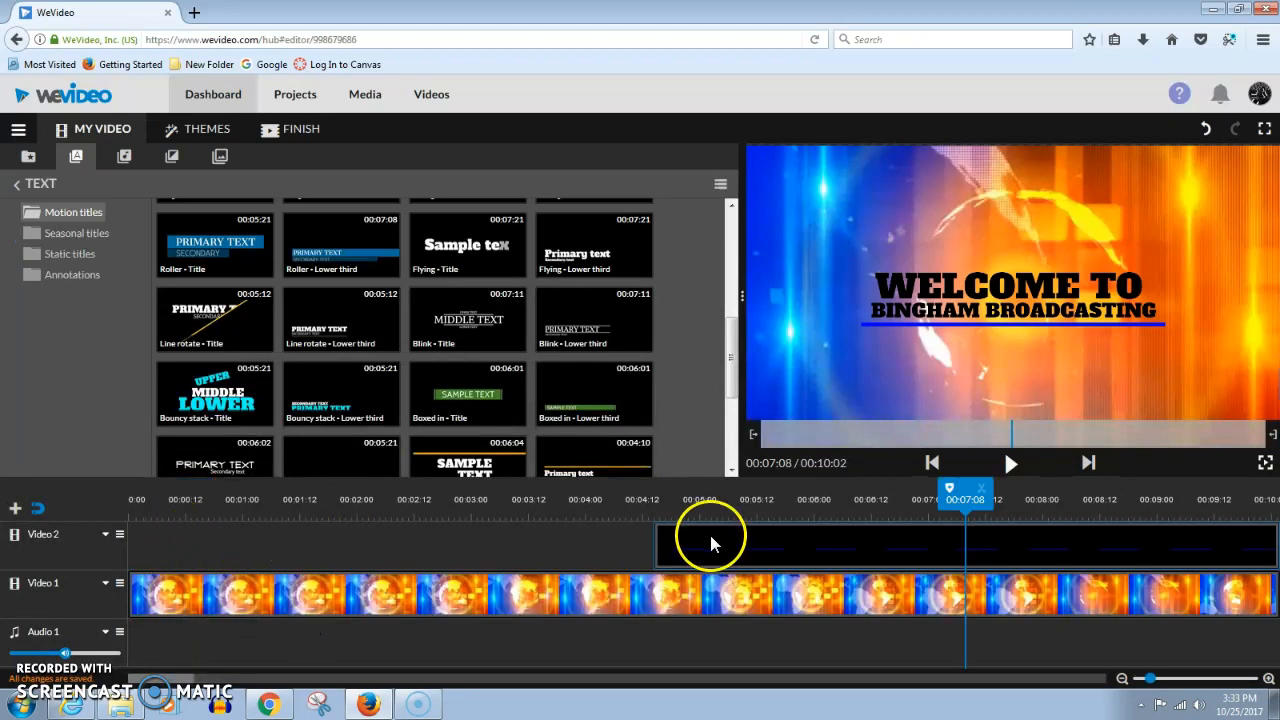
# Move the title clip on Video 2 to start near the beginning of the timeline
pyautogui.moveTo(722, 556); pyautogui.dragTo(265, 563)
pyautogui.click(174, 544)
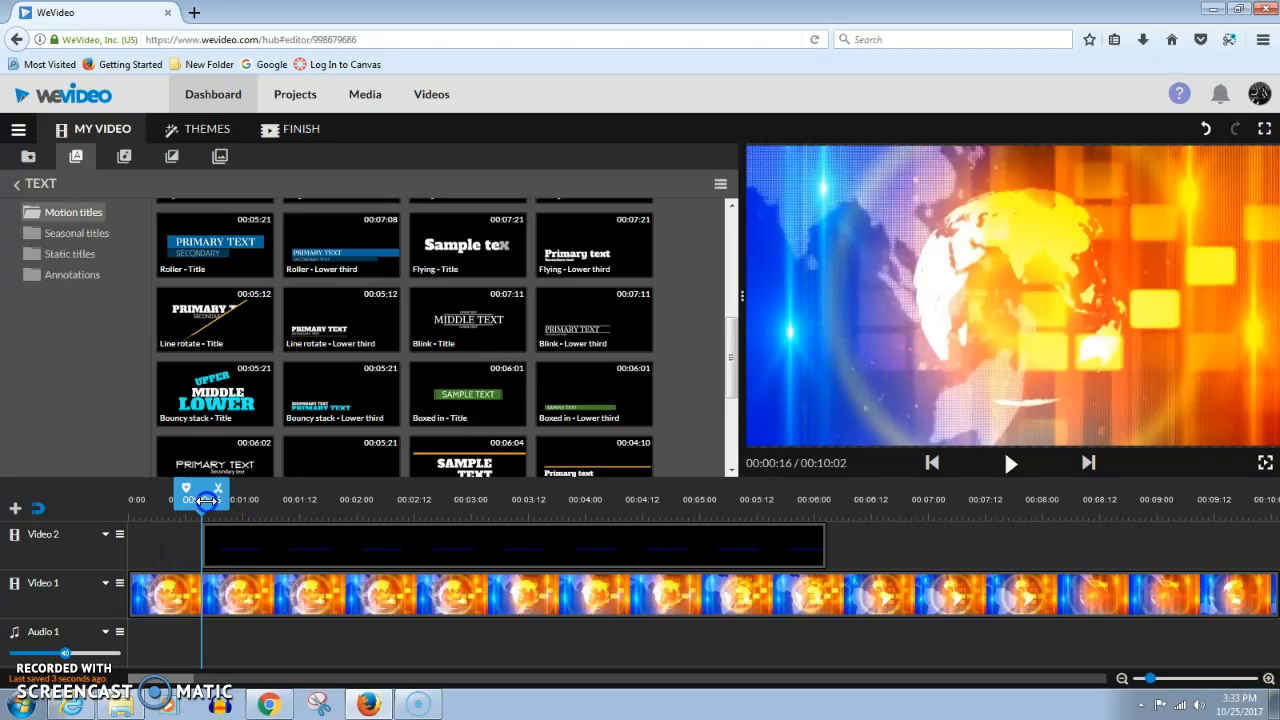
# Scrub and play the timeline from the start to preview the title animation over the background
pyautogui.moveTo(205, 500); pyautogui.dragTo(411, 500)
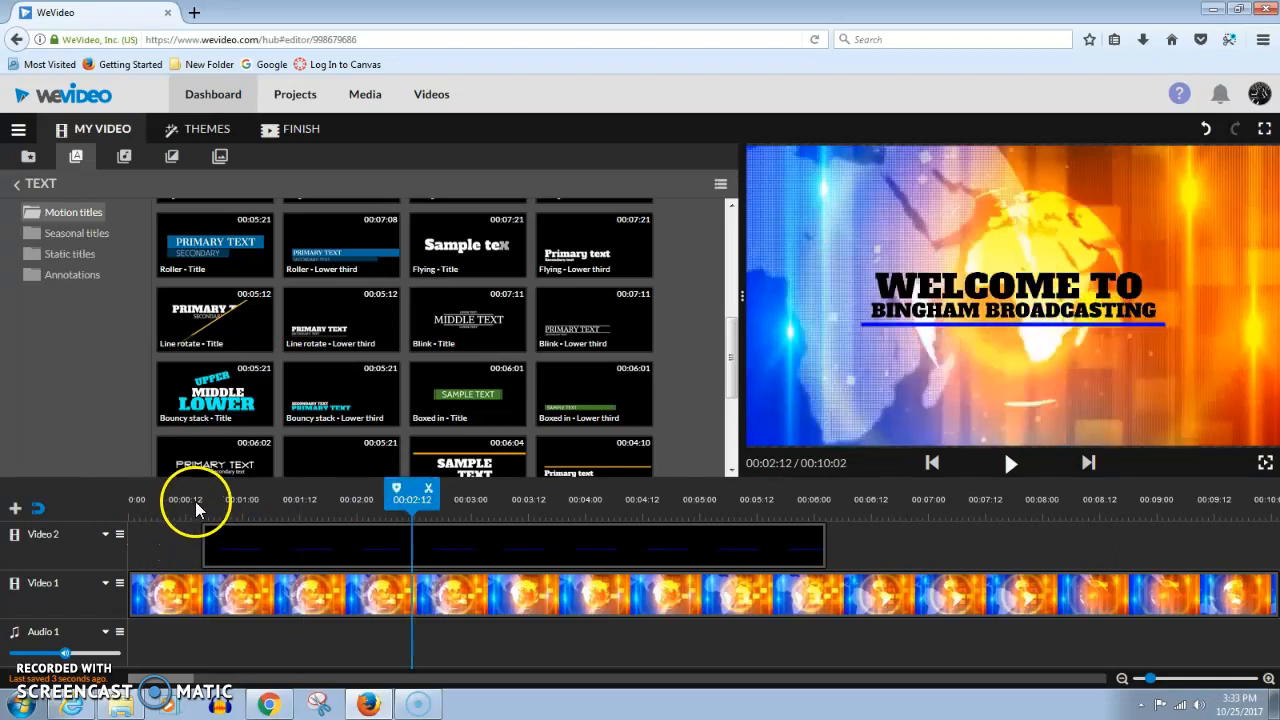
pyautogui.moveTo(400, 506); pyautogui.dragTo(126, 537)
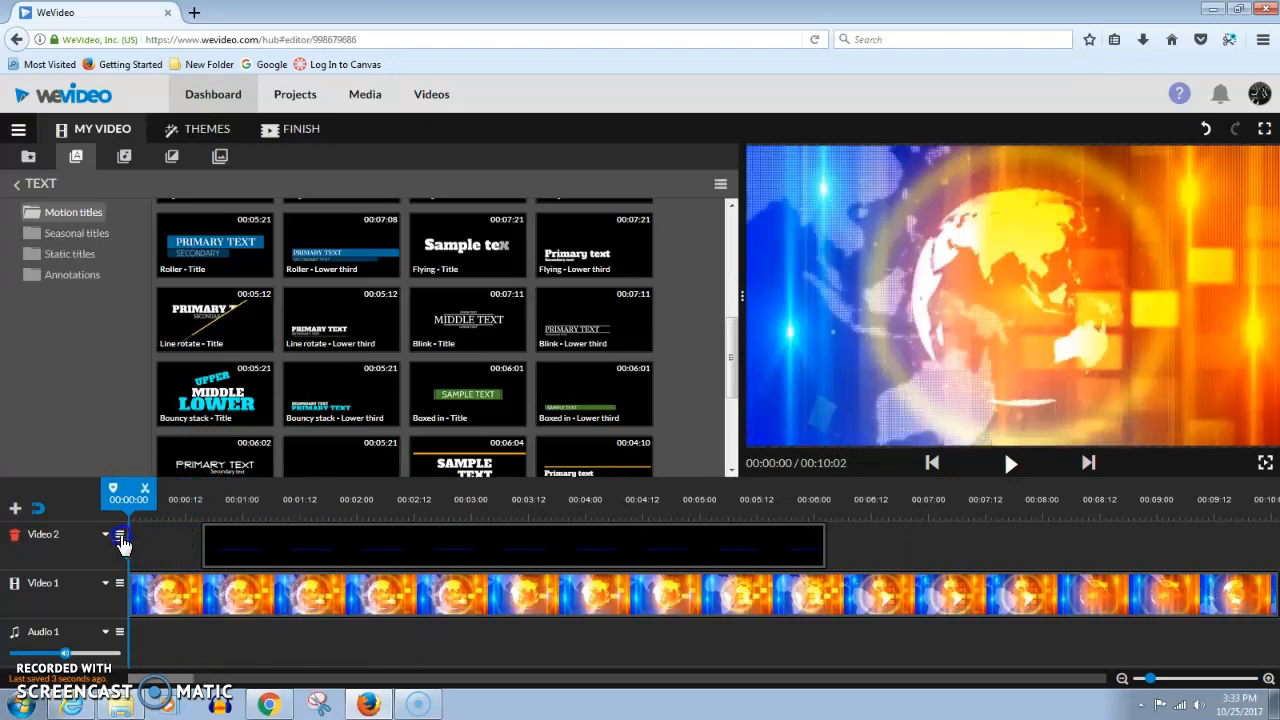
pyautogui.click(1005, 466)
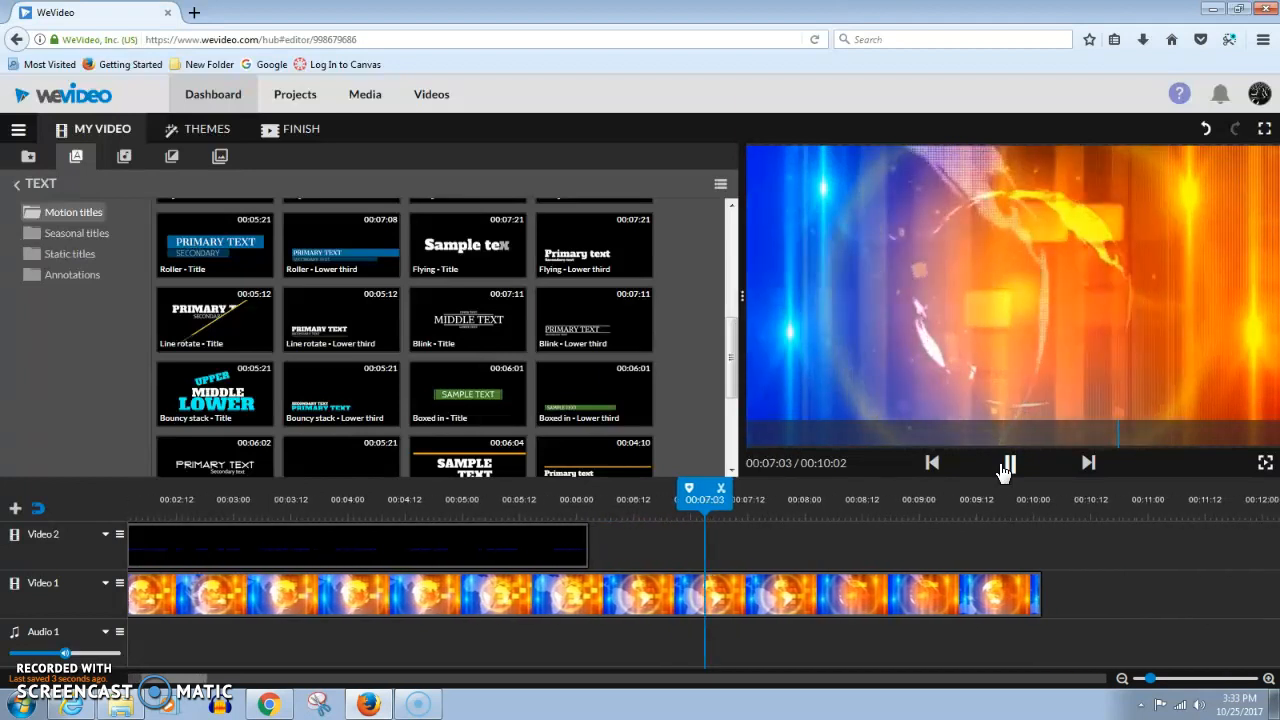
pyautogui.click(1008, 465)
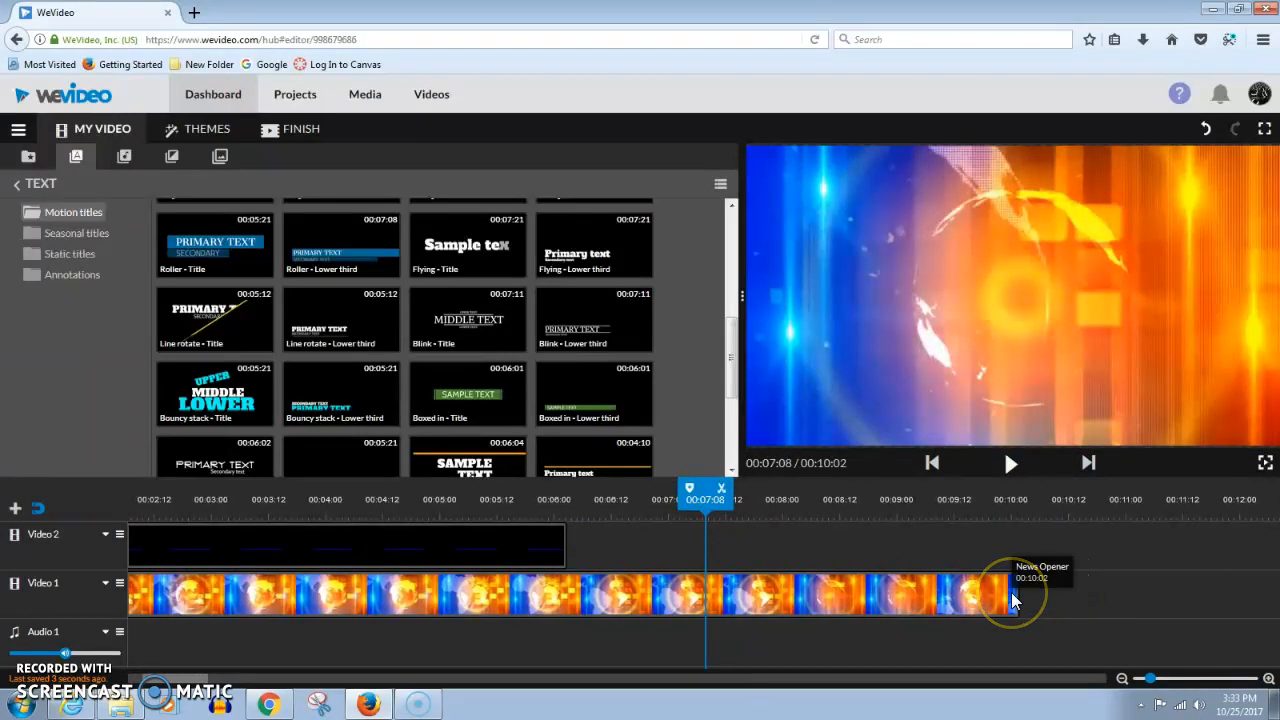
# Trim the News Opener clip on Video 1 to about 7 seconds and select it
pyautogui.moveTo(1012, 600); pyautogui.dragTo(663, 591)
pyautogui.moveTo(665, 492); pyautogui.dragTo(44, 550)
pyautogui.click(164, 592)
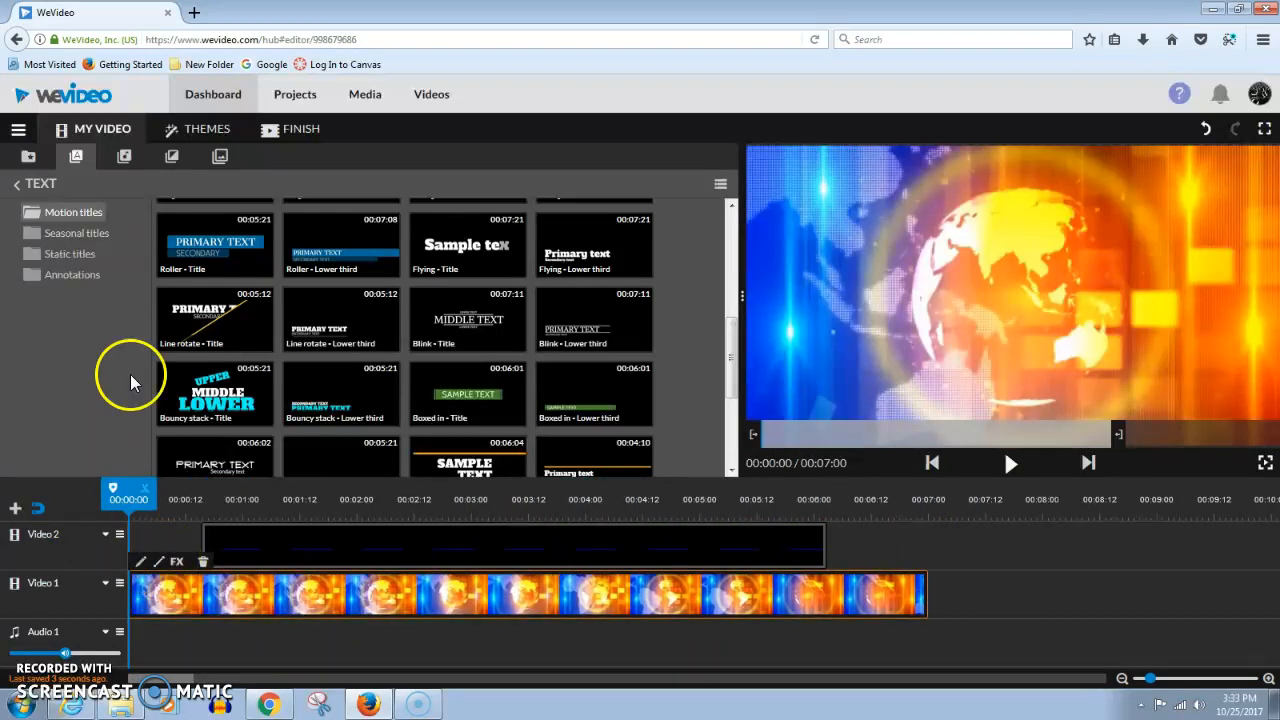
# Add Moment Of Inspiration - Mega Music to the Audio 1 track and cut it to end at 00:07:08
pyautogui.click(127, 163)
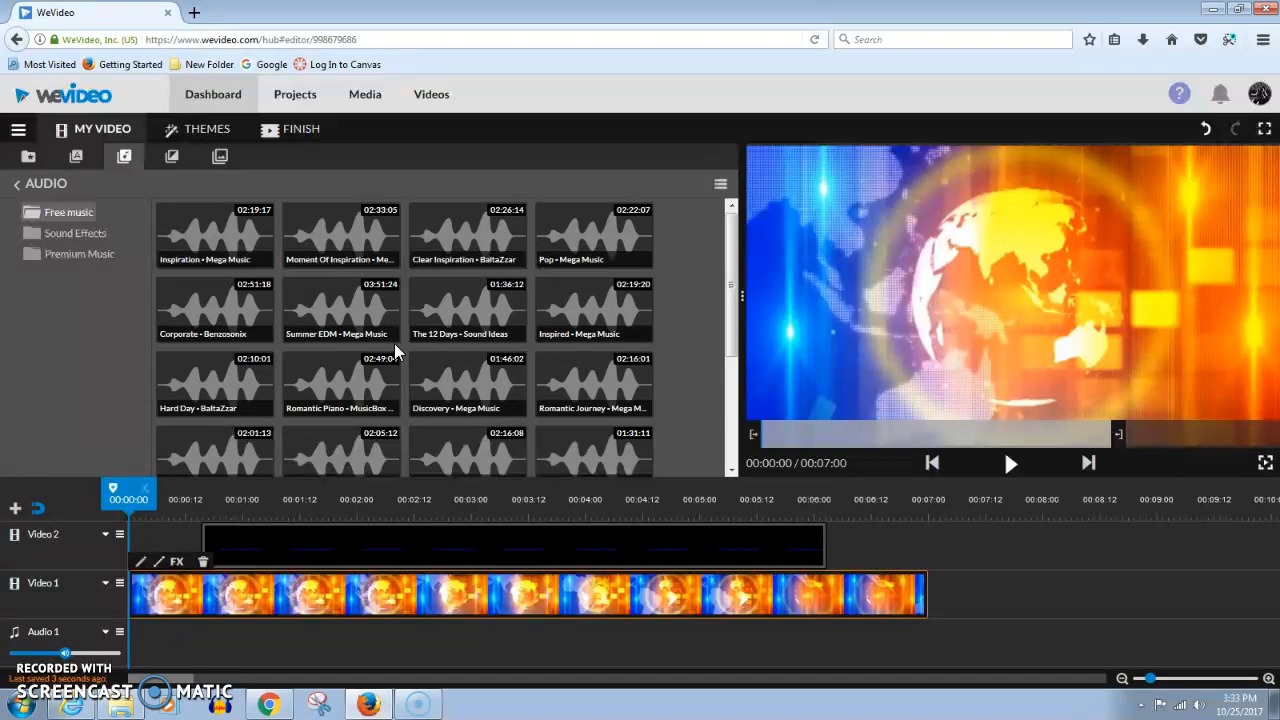
pyautogui.moveTo(373, 321); pyautogui.dragTo(150, 648)
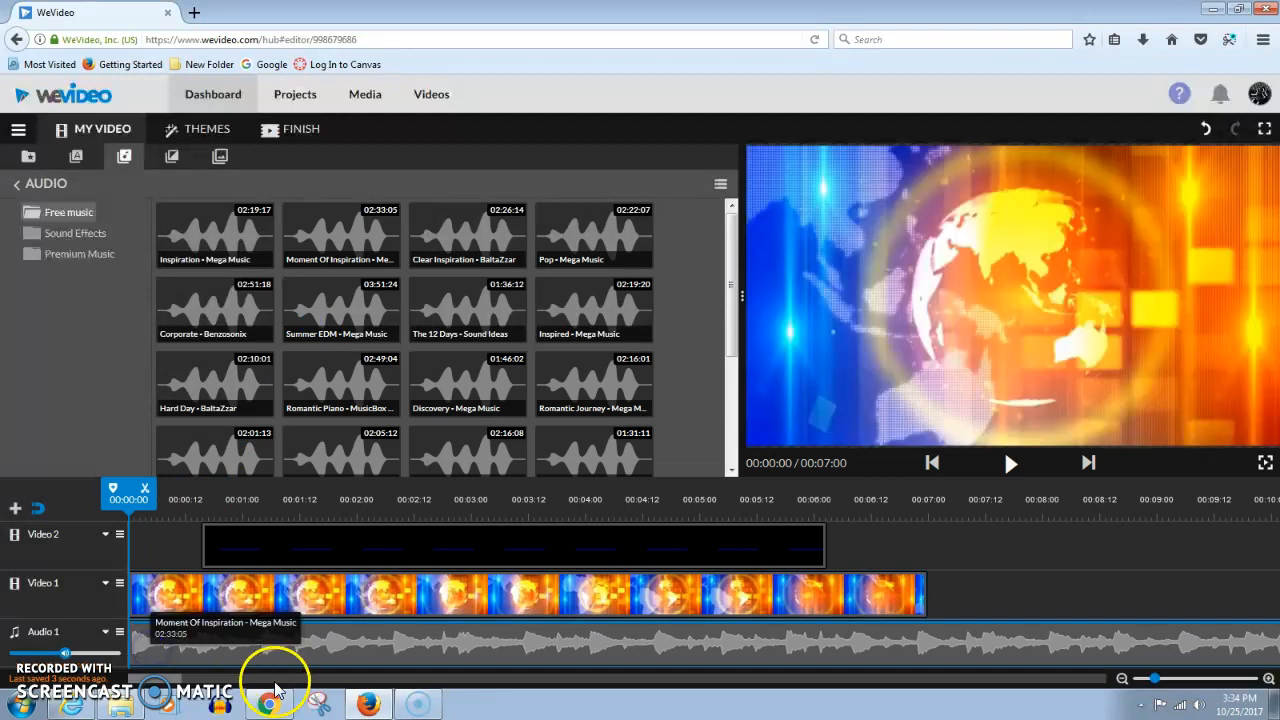
pyautogui.moveTo(172, 681)
pyautogui.mouseDown()
pyautogui.moveTo(880, 690)
pyautogui.moveTo(971, 716)
pyautogui.moveTo(830, 700)
pyautogui.moveTo(175, 688)
pyautogui.mouseUp()
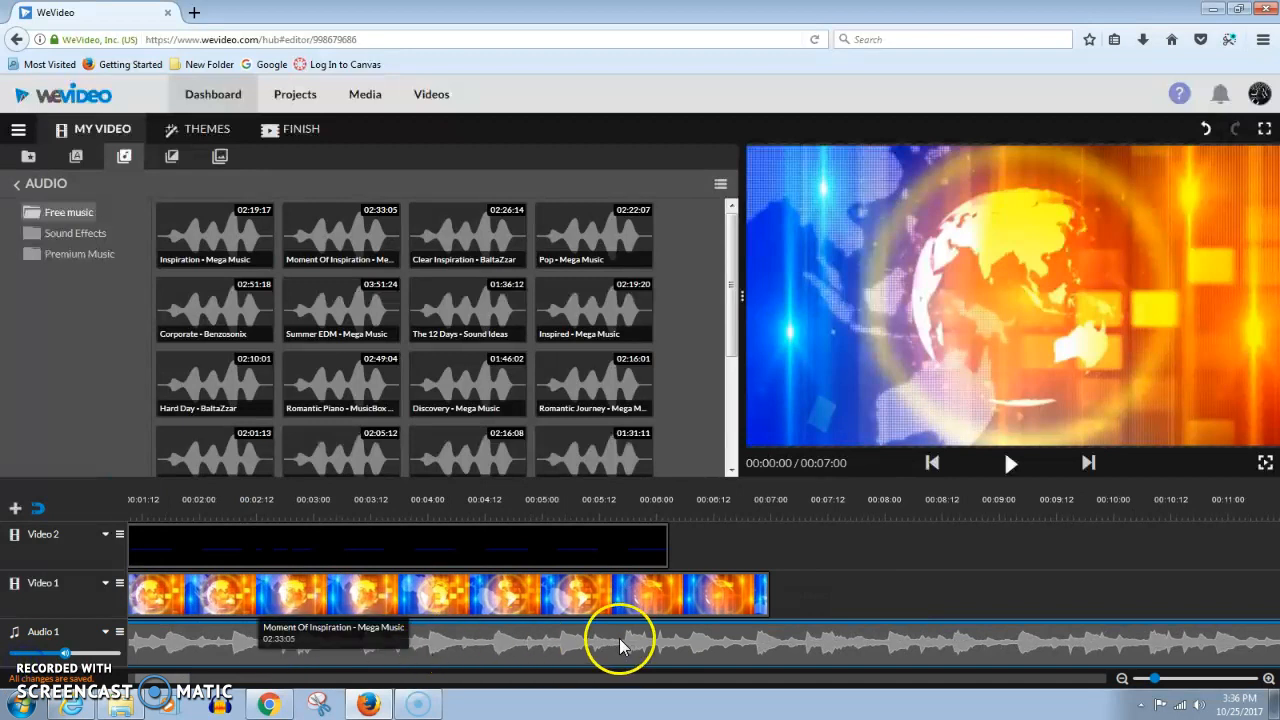
pyautogui.click(808, 627)
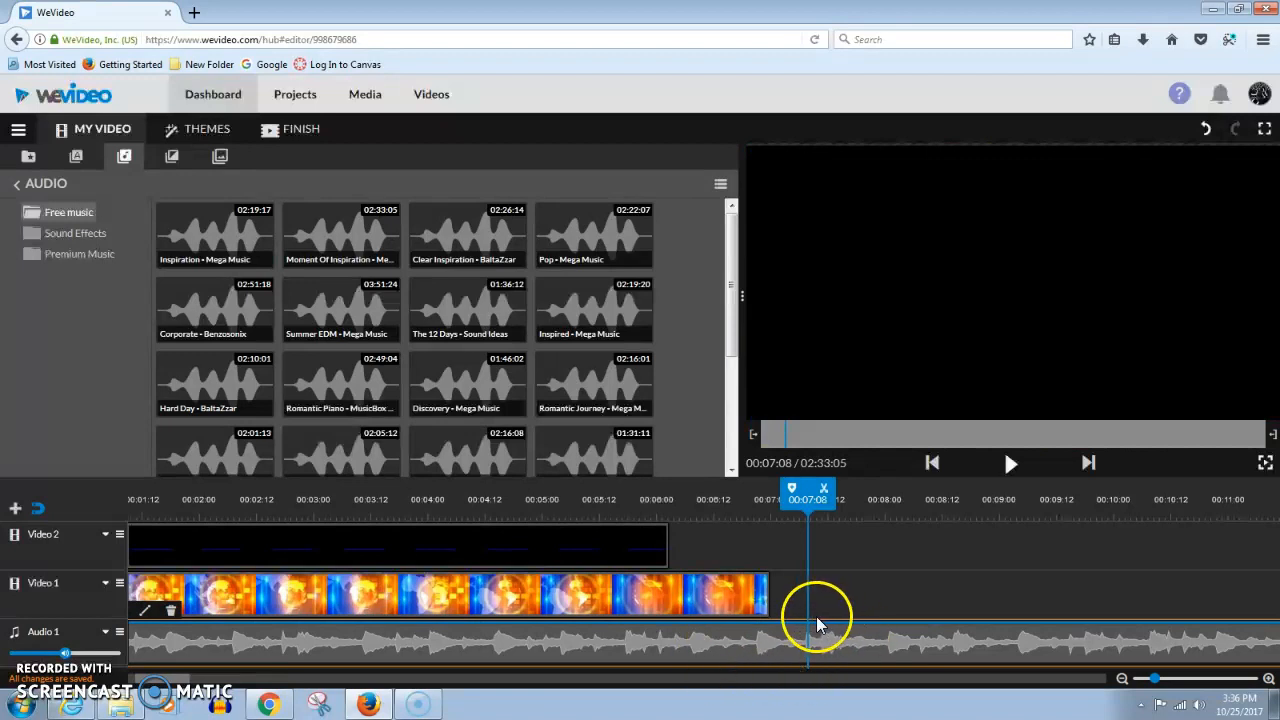
pyautogui.press('Delete')
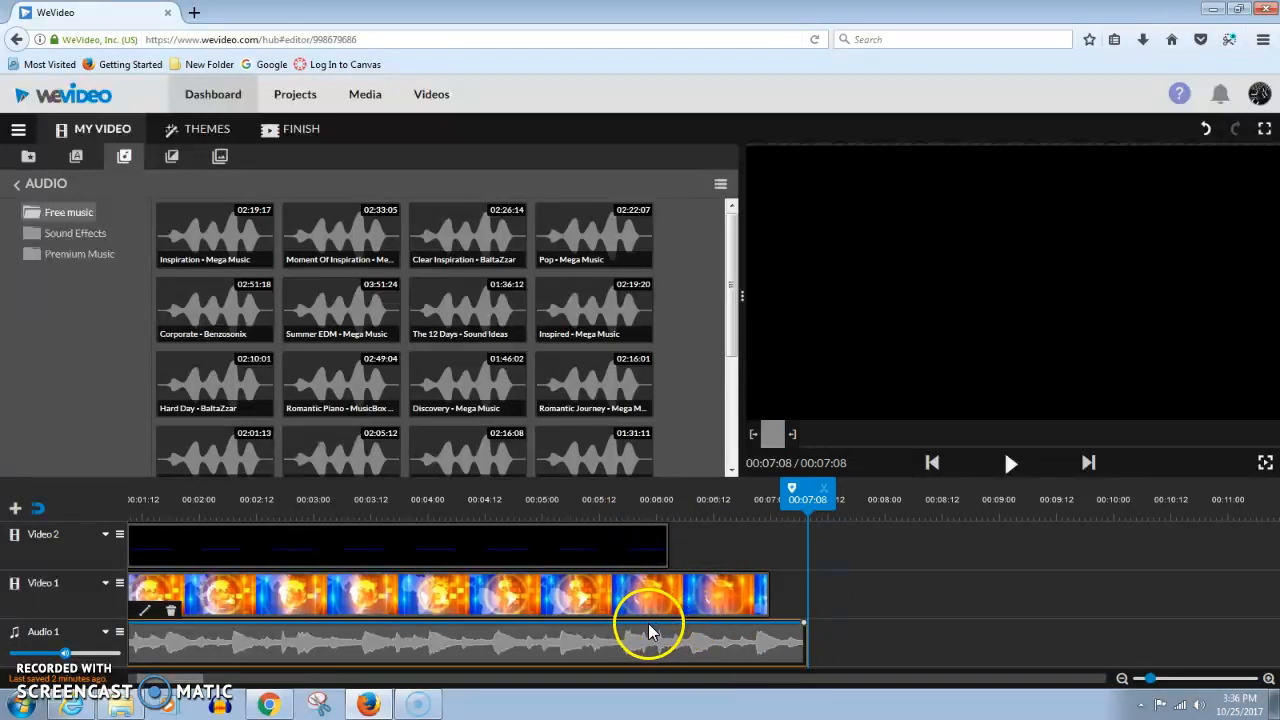
# Fade the music out at its end down to 20% volume and play the result
pyautogui.moveTo(806, 624); pyautogui.dragTo(808, 658)
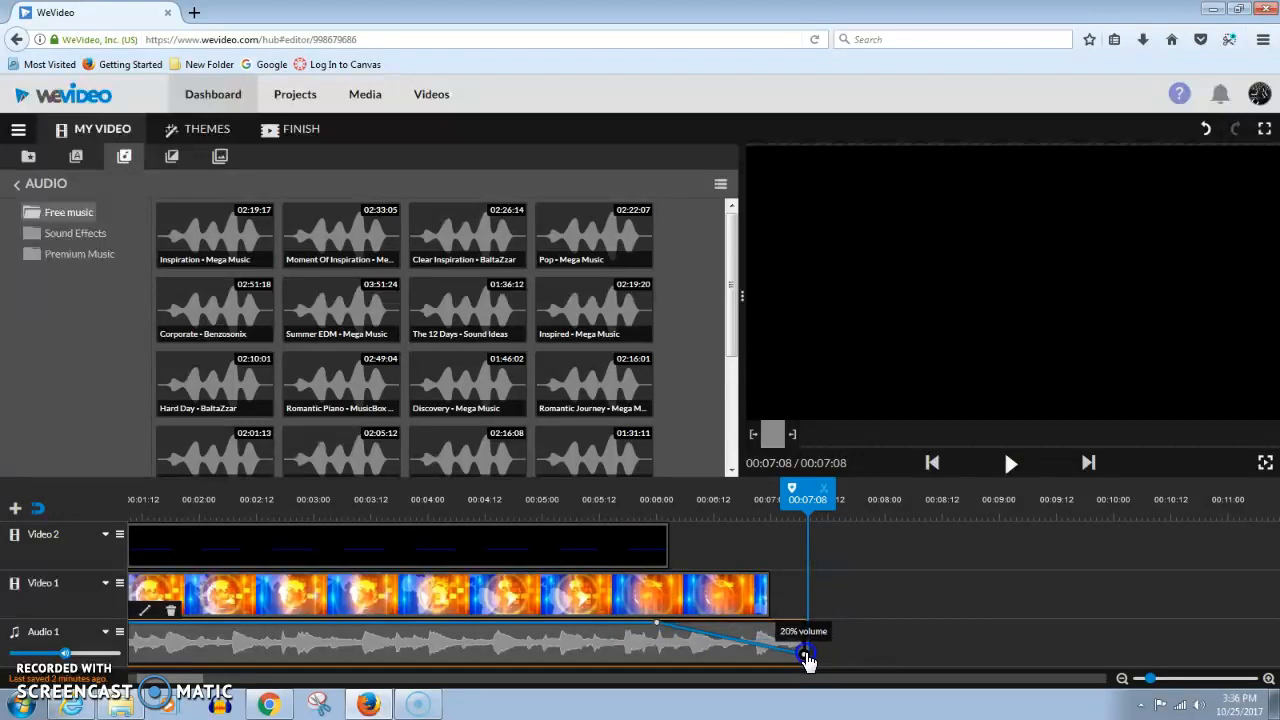
pyautogui.moveTo(806, 501); pyautogui.dragTo(112, 520)
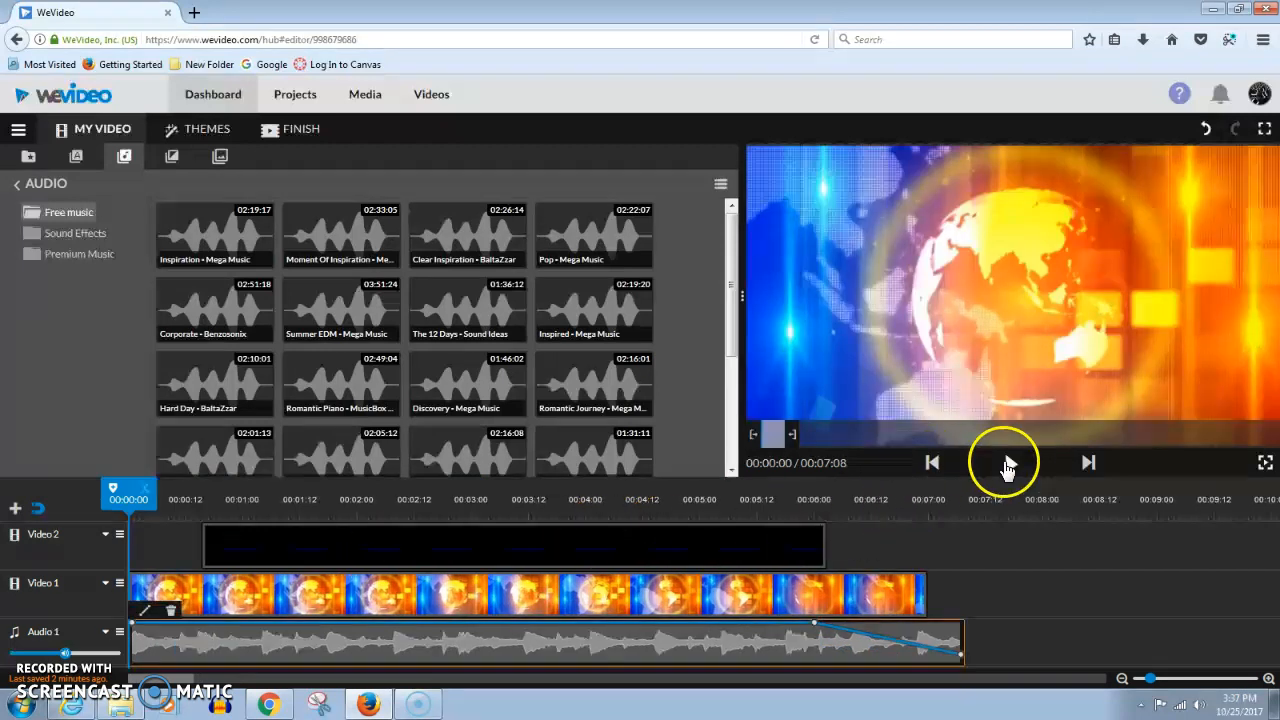
pyautogui.click(1010, 463)
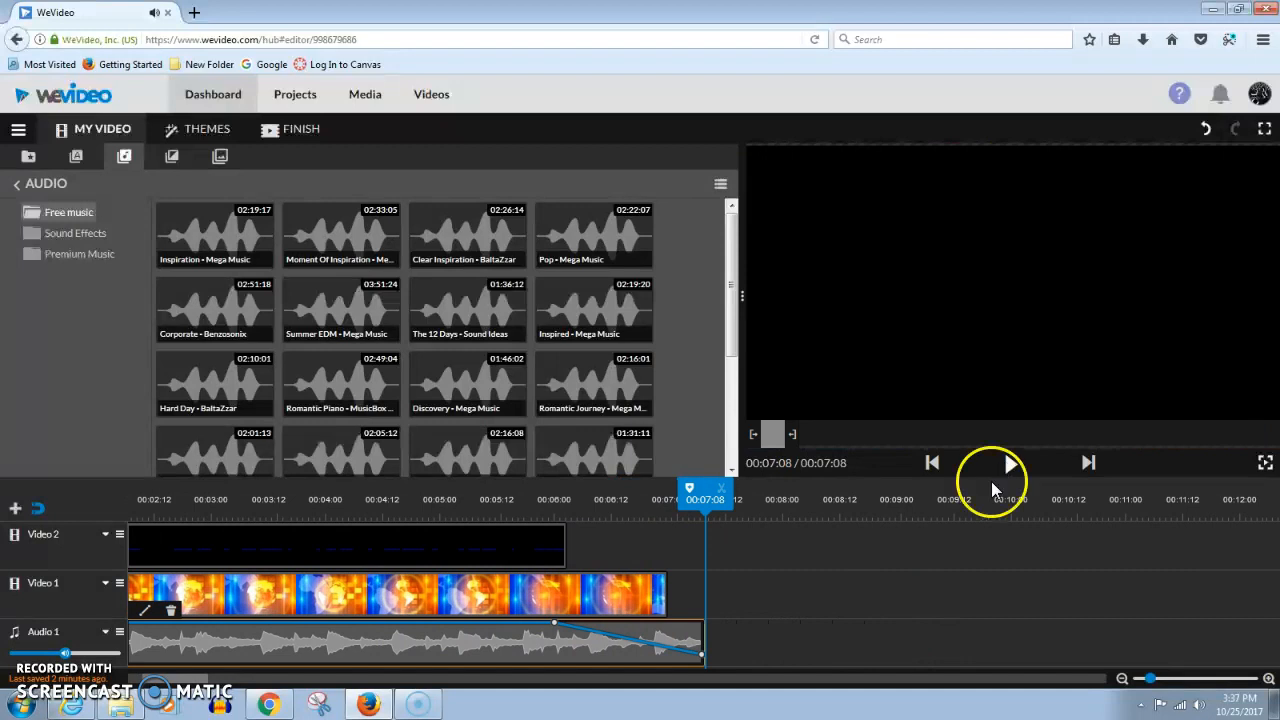
# Add a volume fade-in at the start of the music clip and play back the video
pyautogui.moveTo(168, 680); pyautogui.dragTo(131, 671)
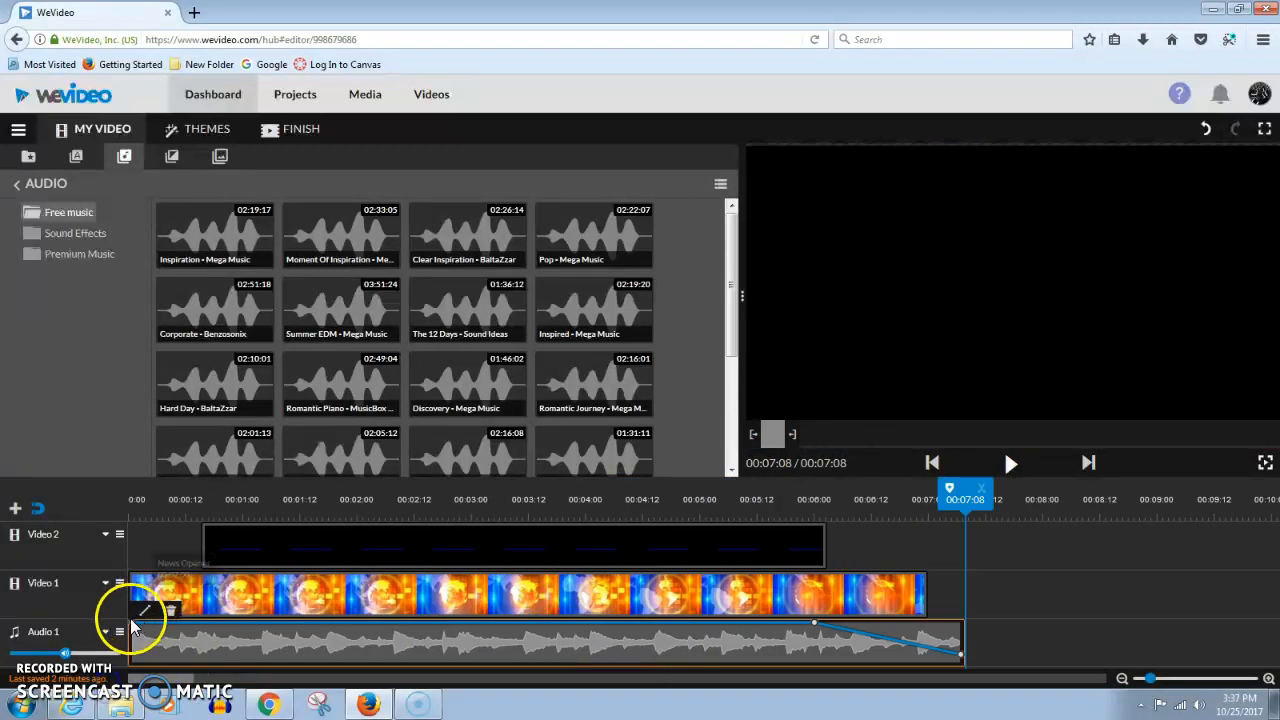
pyautogui.moveTo(133, 625); pyautogui.dragTo(185, 624)
pyautogui.moveTo(952, 502); pyautogui.dragTo(140, 505)
pyautogui.click(1009, 466)
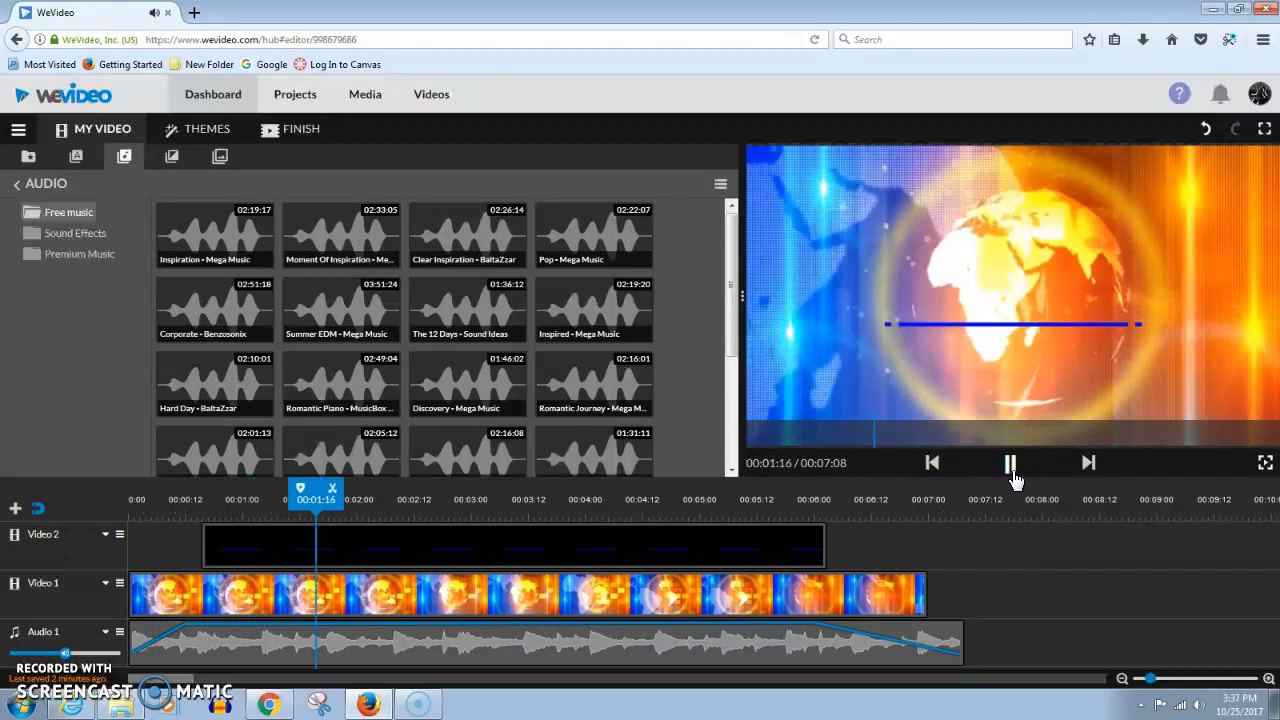
pyautogui.click(1011, 468)
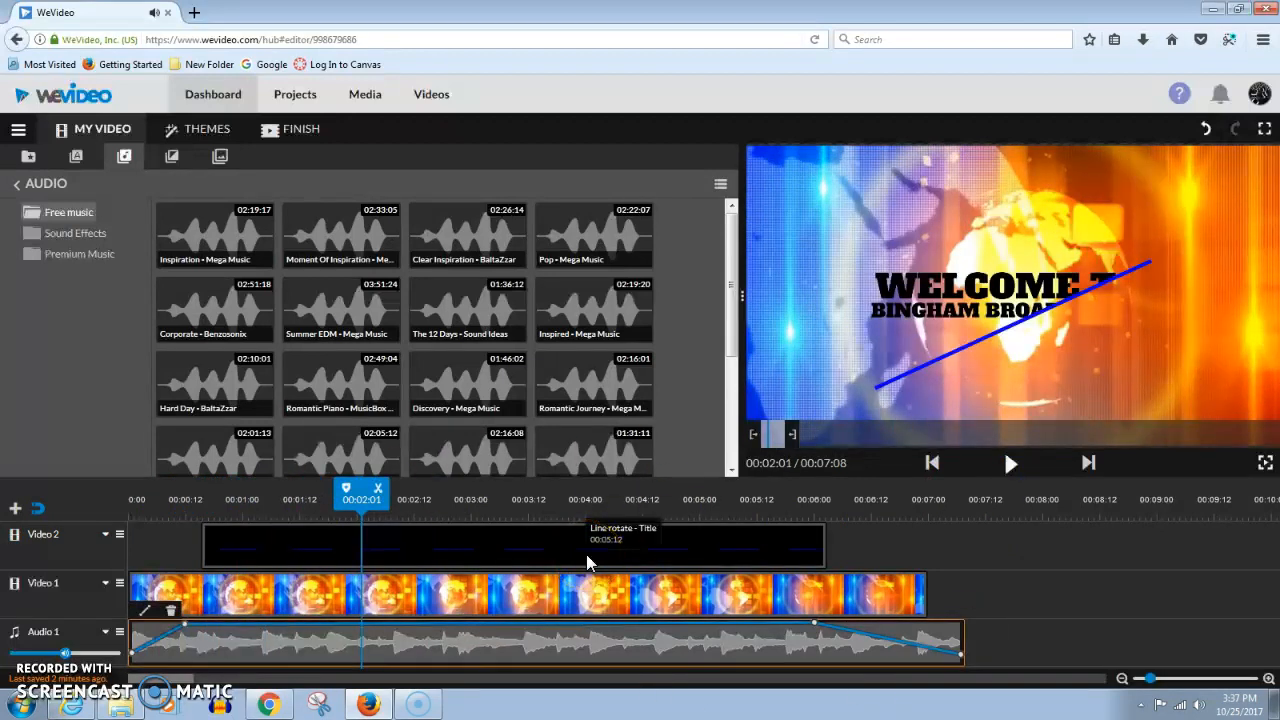
# Start finishing the video and set its title to Intro Hill
pyautogui.click(292, 137)
pyautogui.moveTo(514, 399); pyautogui.dragTo(224, 410)
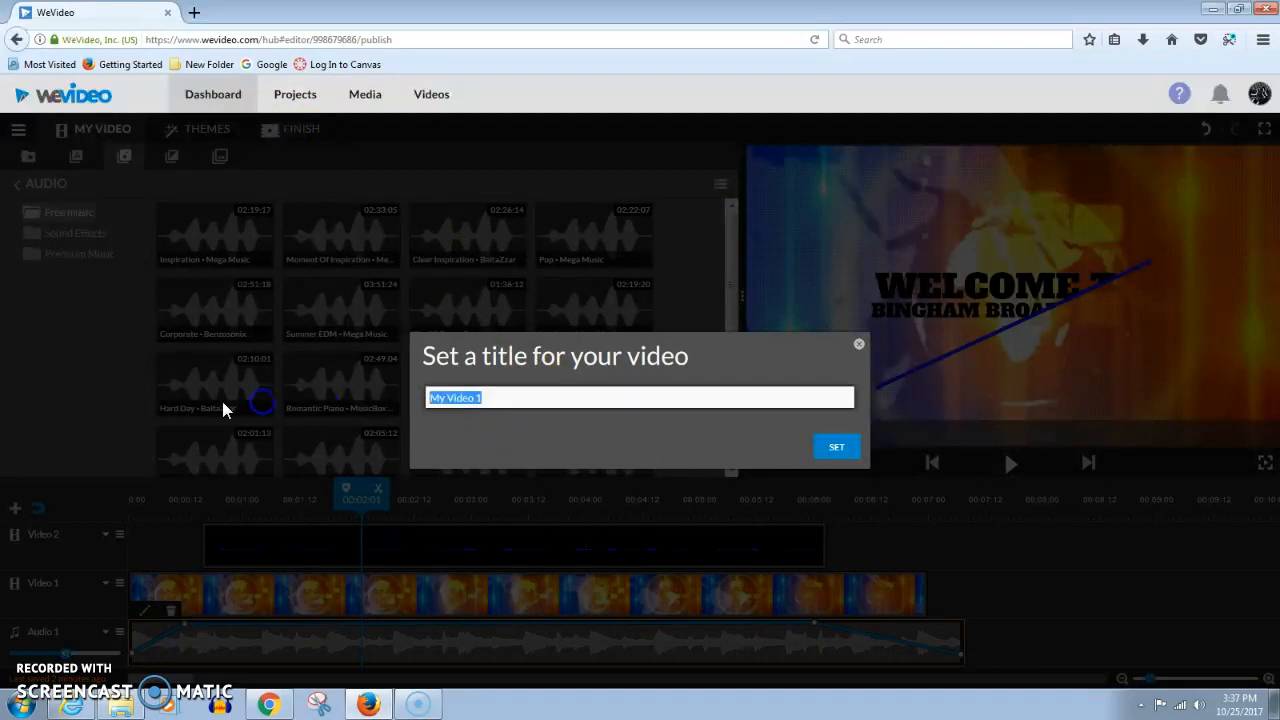
pyautogui.write('Intro Hill')
pyautogui.click(840, 449)
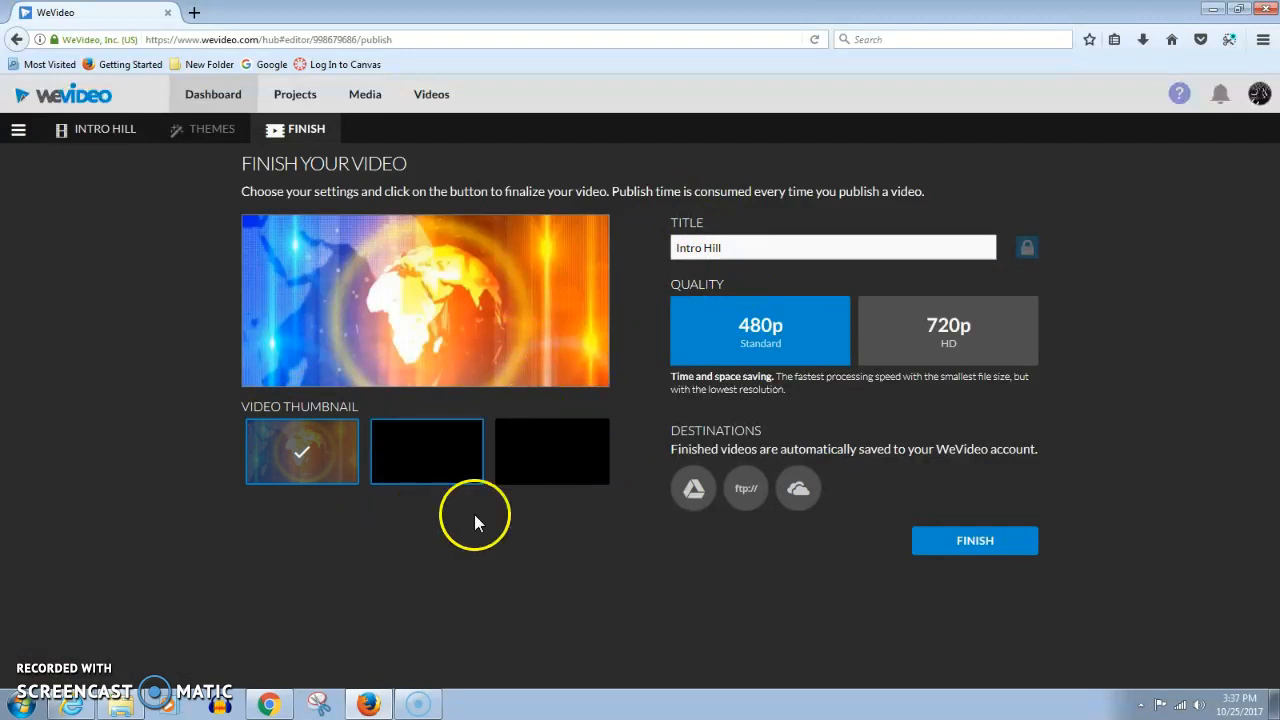
# Connect Google Drive as a destination by choosing the Google account and allowing access
pyautogui.click(692, 491)
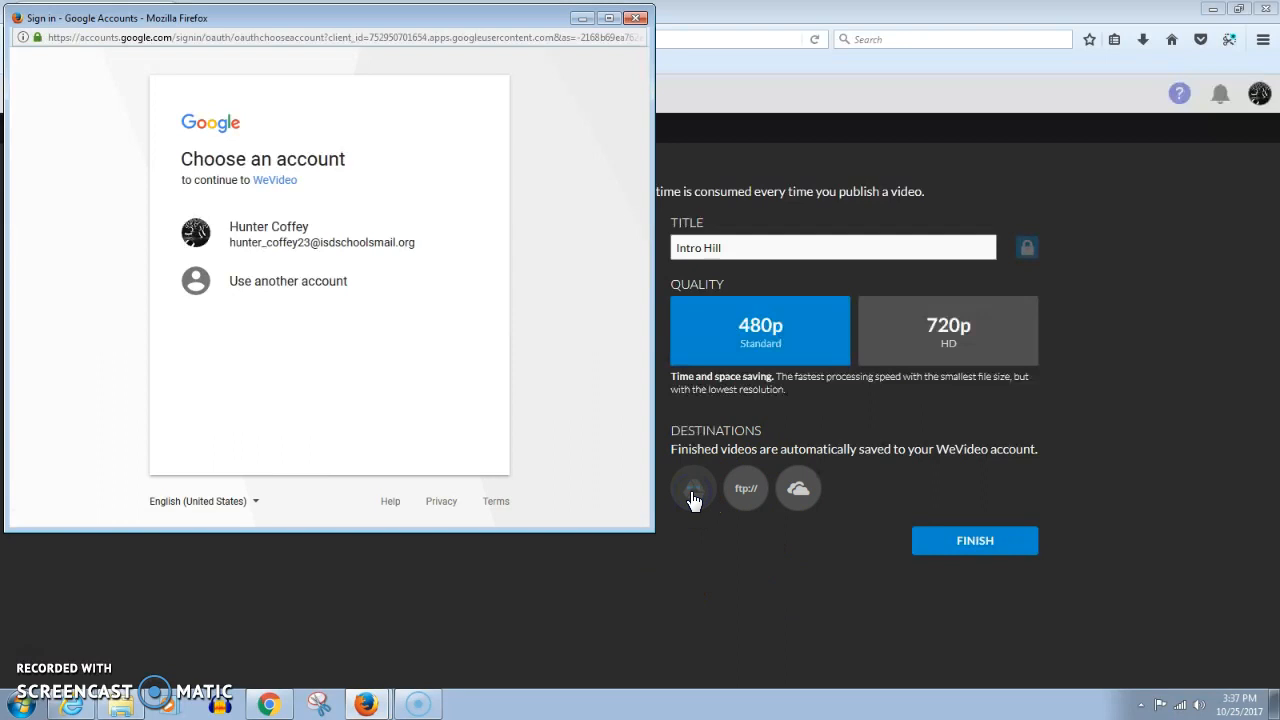
pyautogui.click(231, 254)
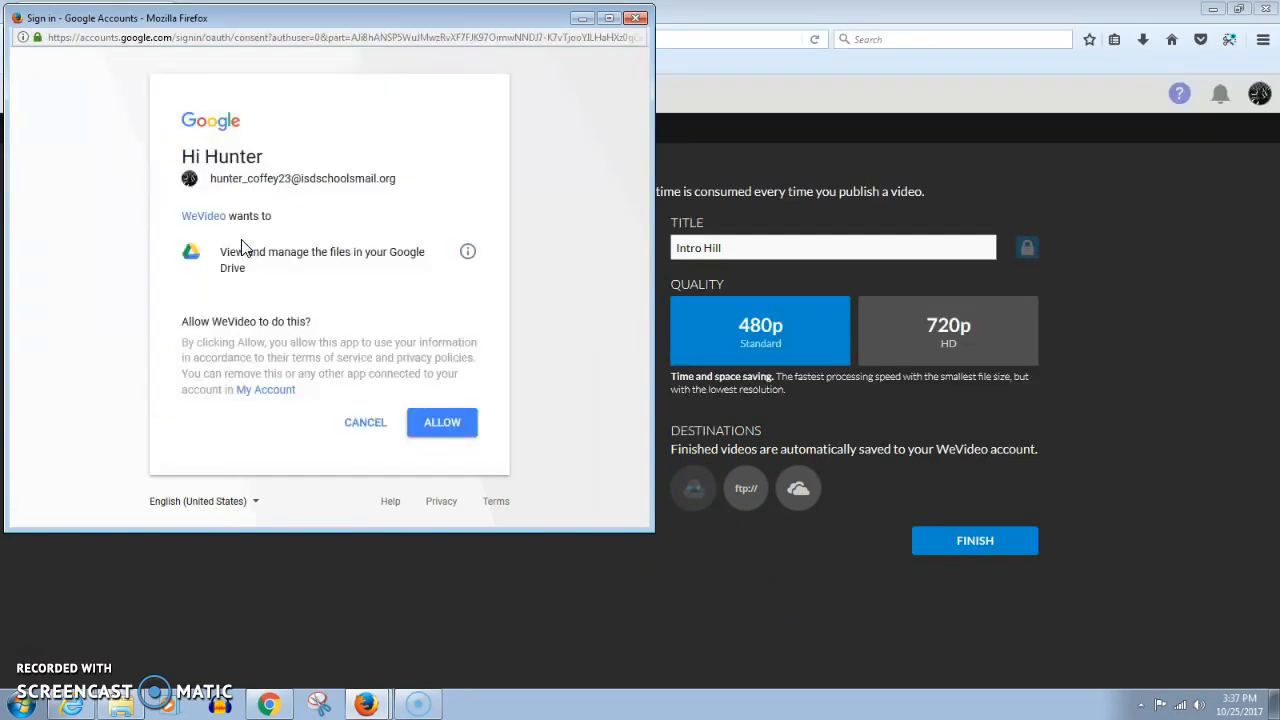
pyautogui.click(442, 422)
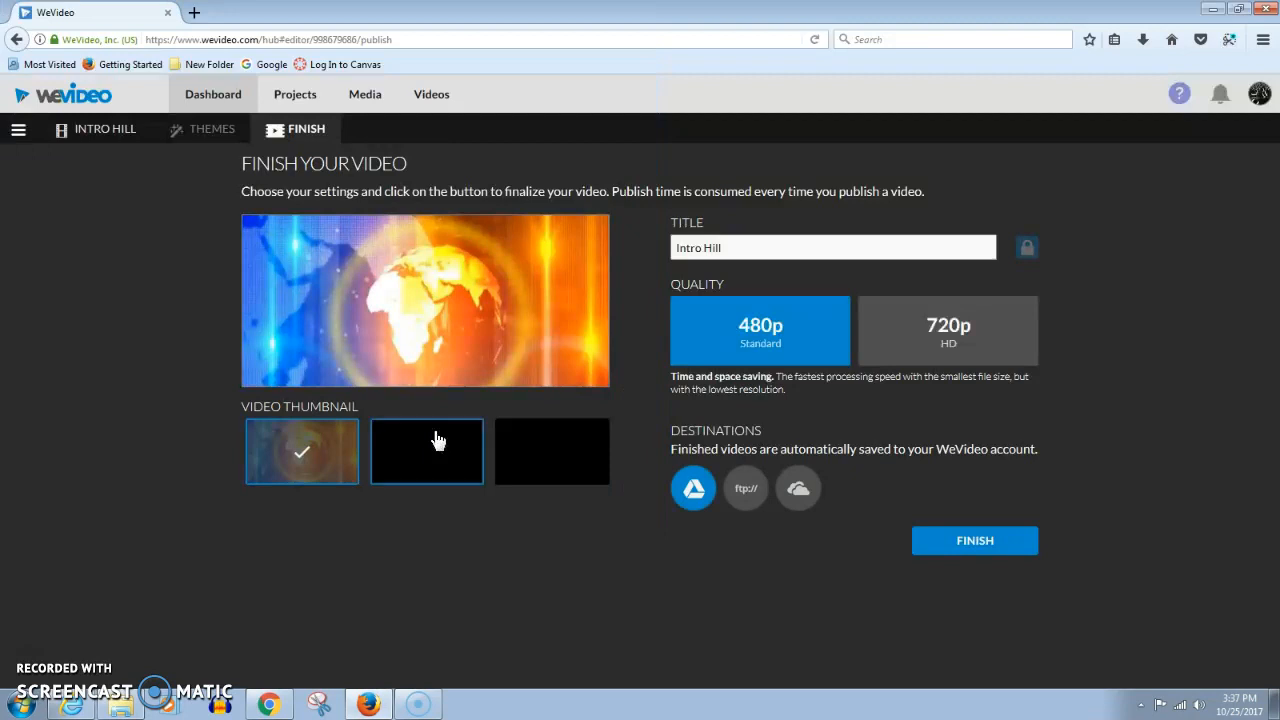
# Select Google Drive as the destination and publish the video at 480p
pyautogui.click(1014, 546)
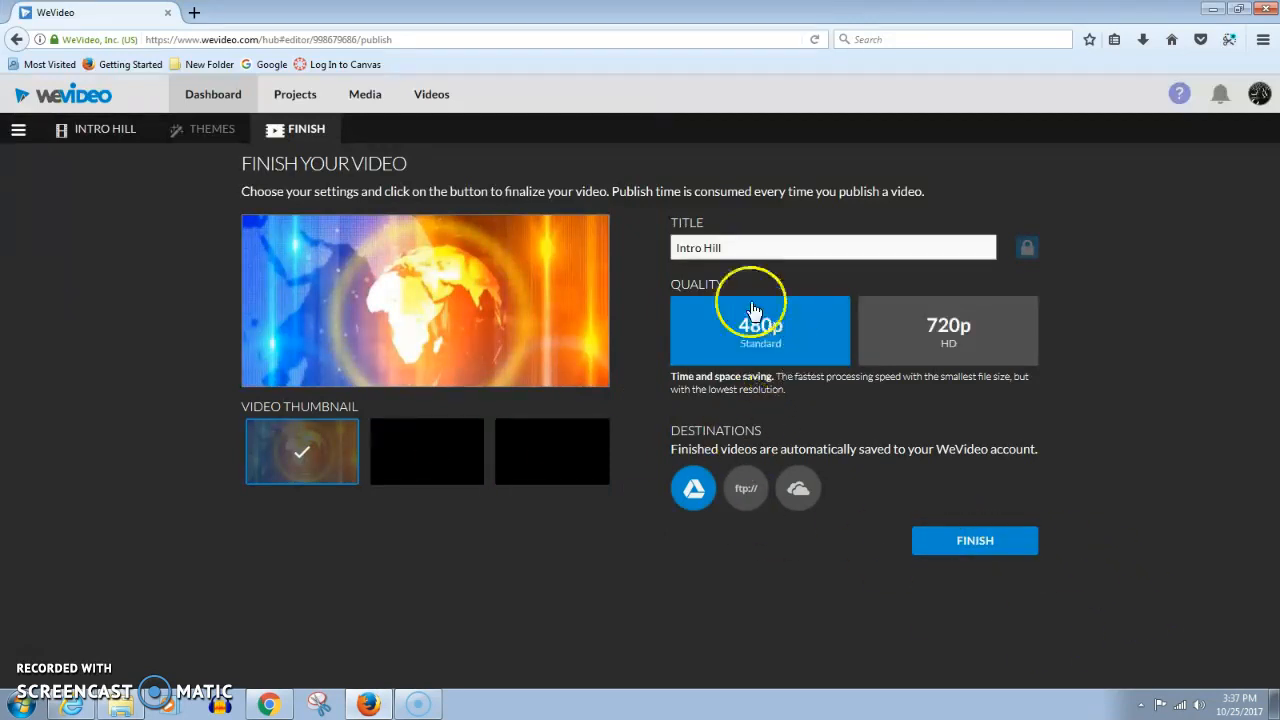
pyautogui.click(694, 493)
pyautogui.click(984, 547)
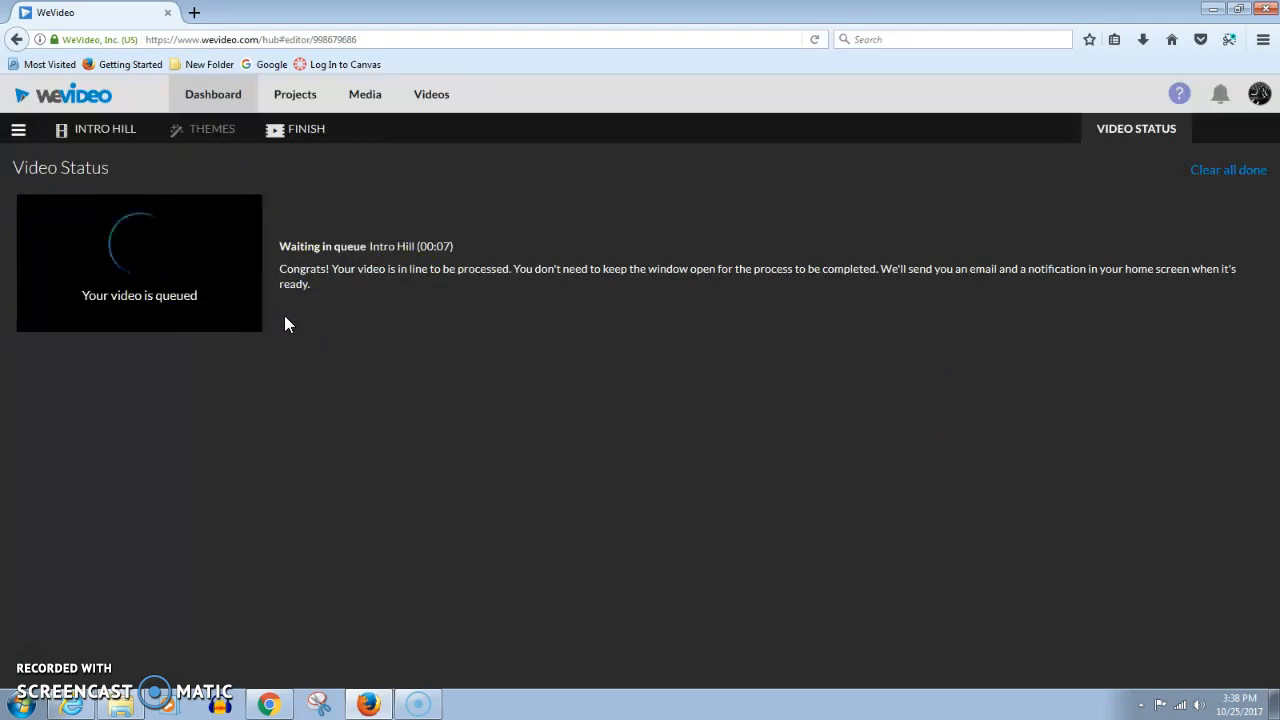
# Reopen the Intro Hill project's video edit from the projects list
pyautogui.click(288, 100)
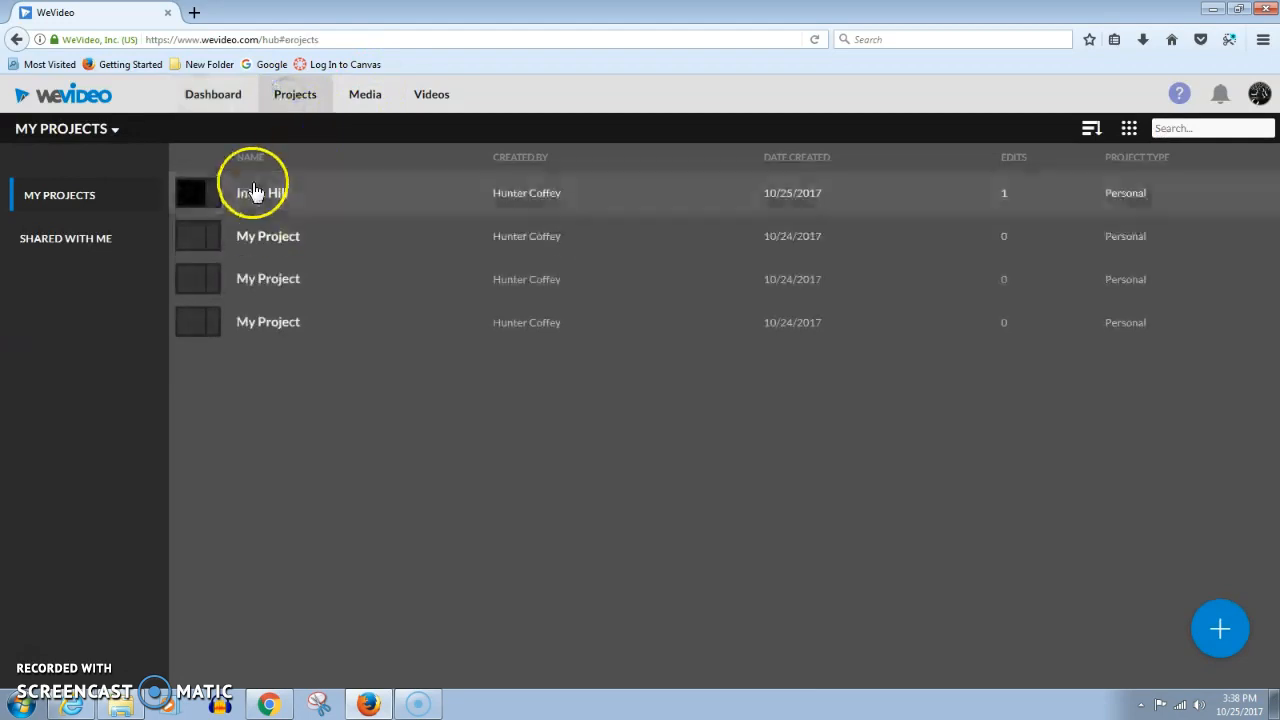
pyautogui.click(289, 203)
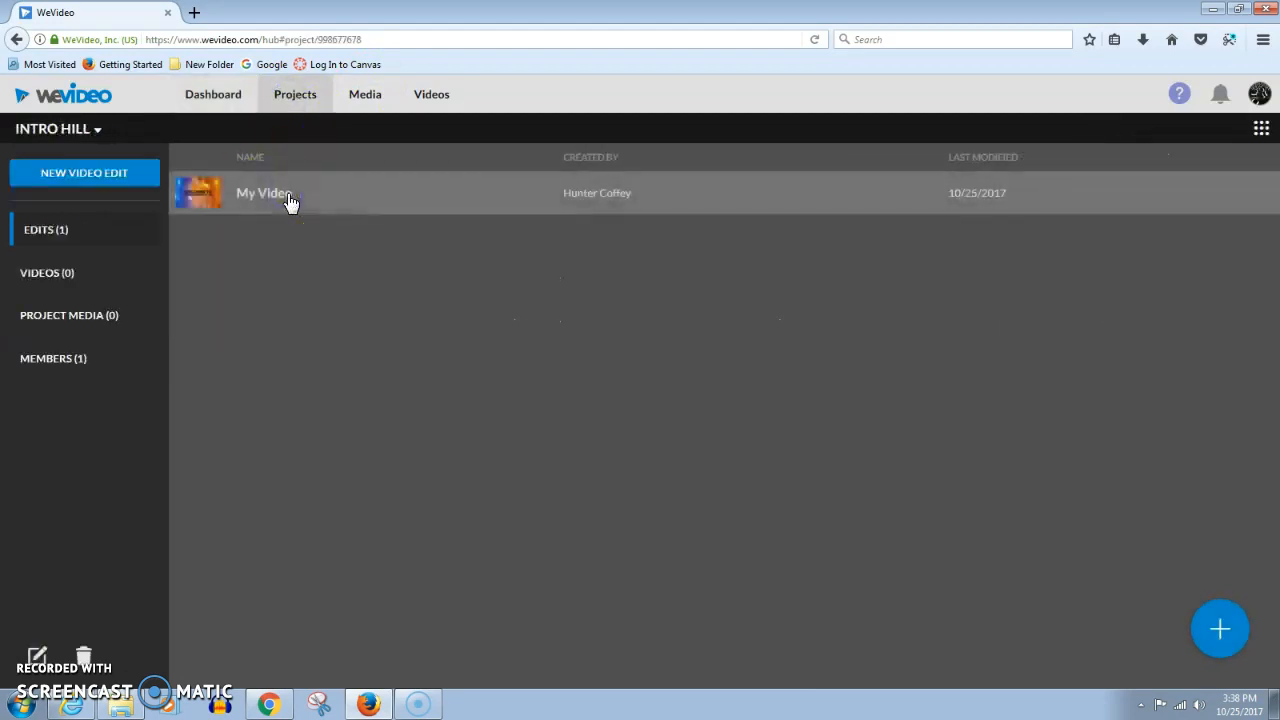
pyautogui.click(283, 201)
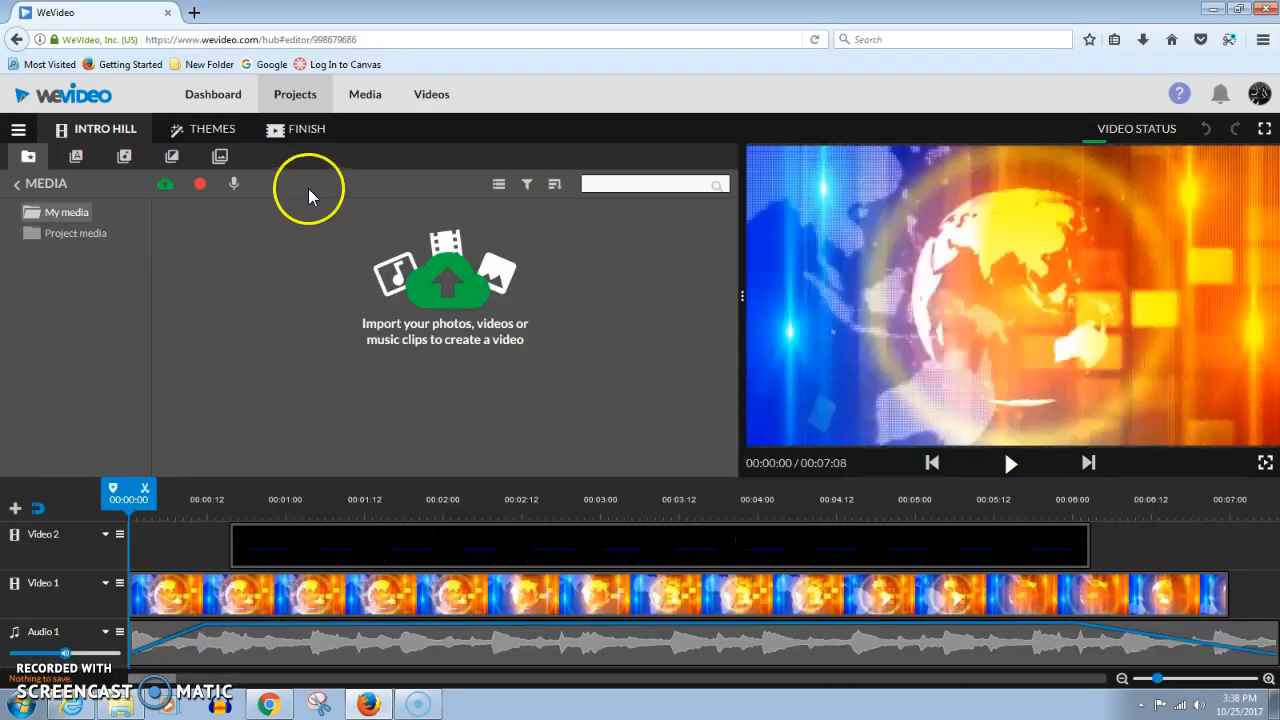
# Open the title clip on Video 2 for editing and change its first line to "Thank you for watching"
pyautogui.click(337, 547)
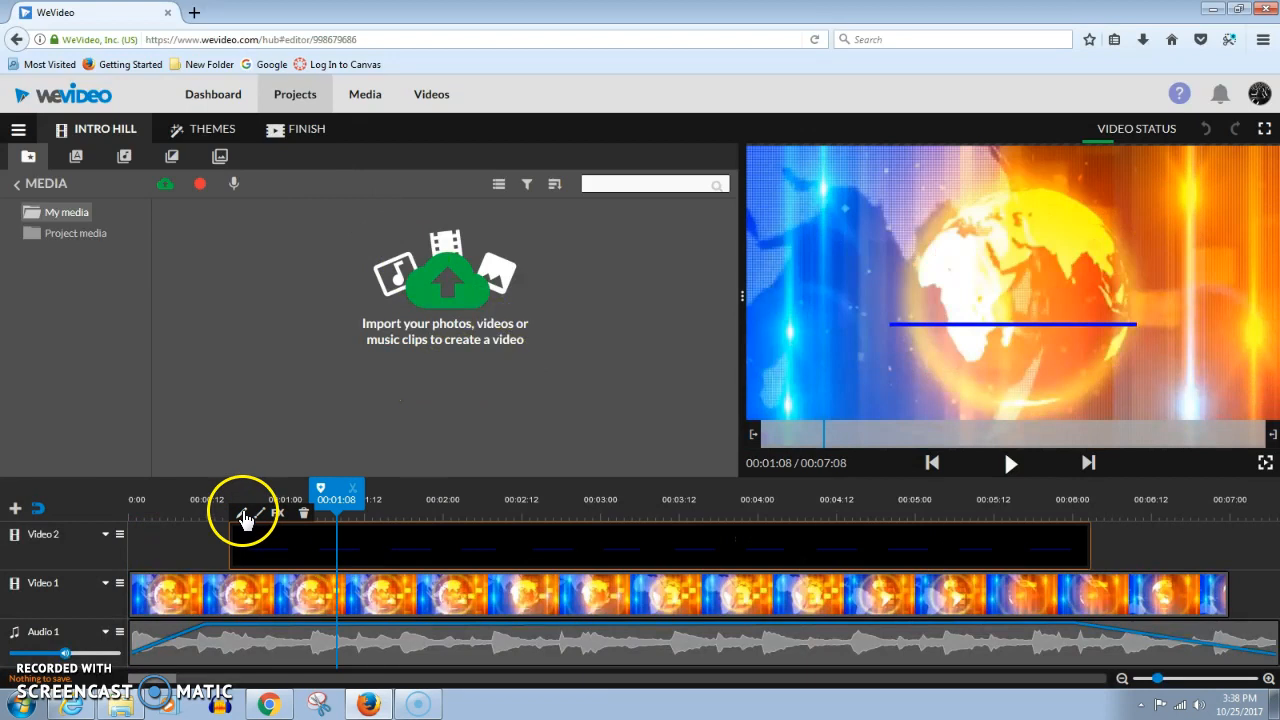
pyautogui.click(243, 514)
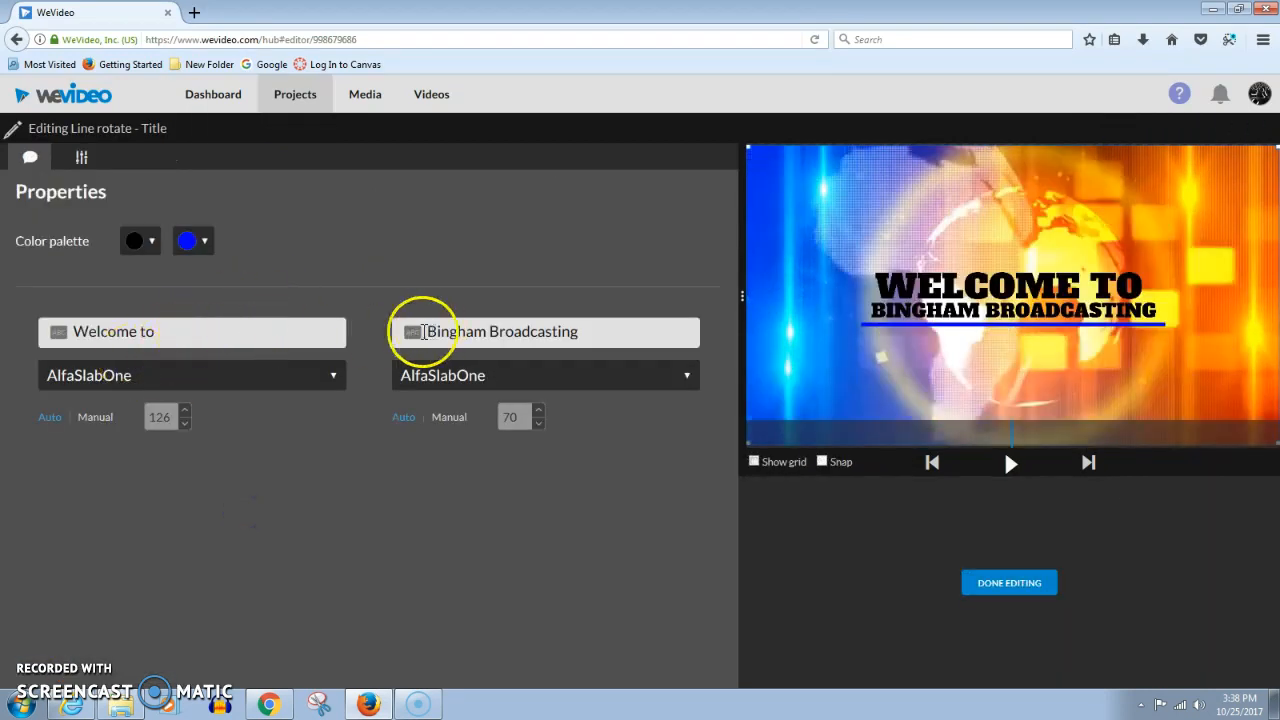
pyautogui.moveTo(171, 334); pyautogui.dragTo(9, 334)
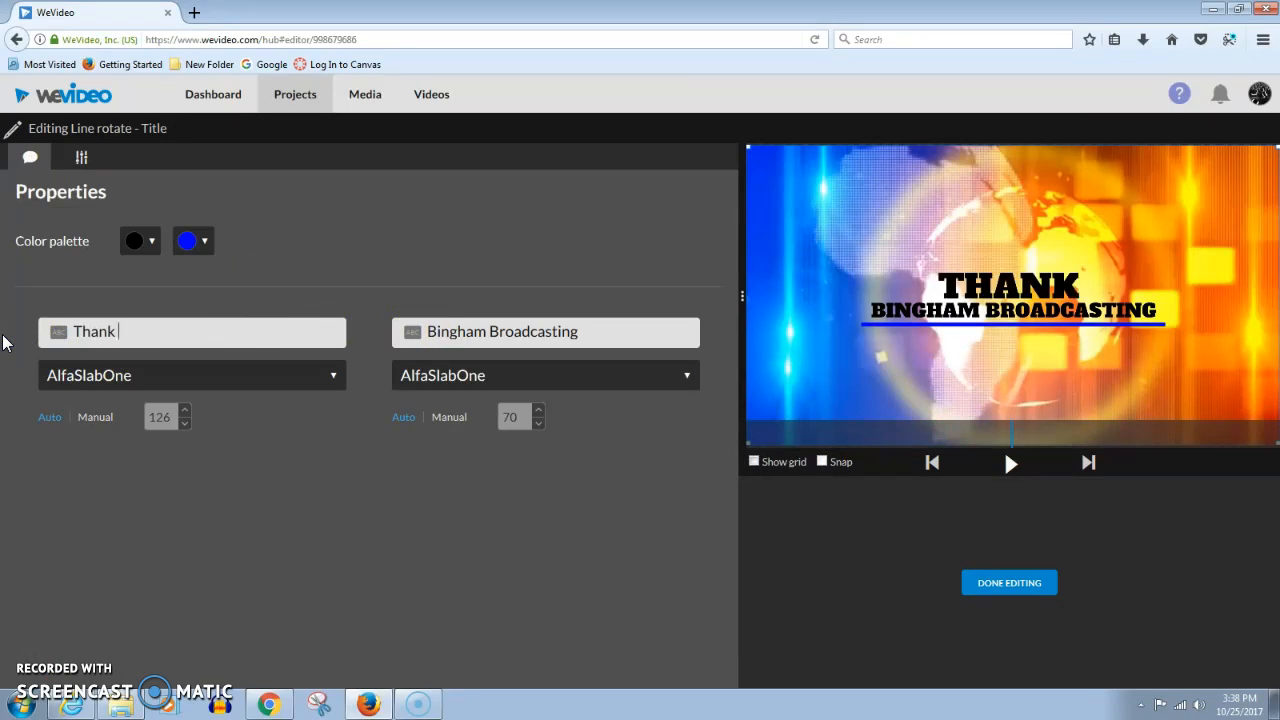
pyautogui.write('Thank you for watching')
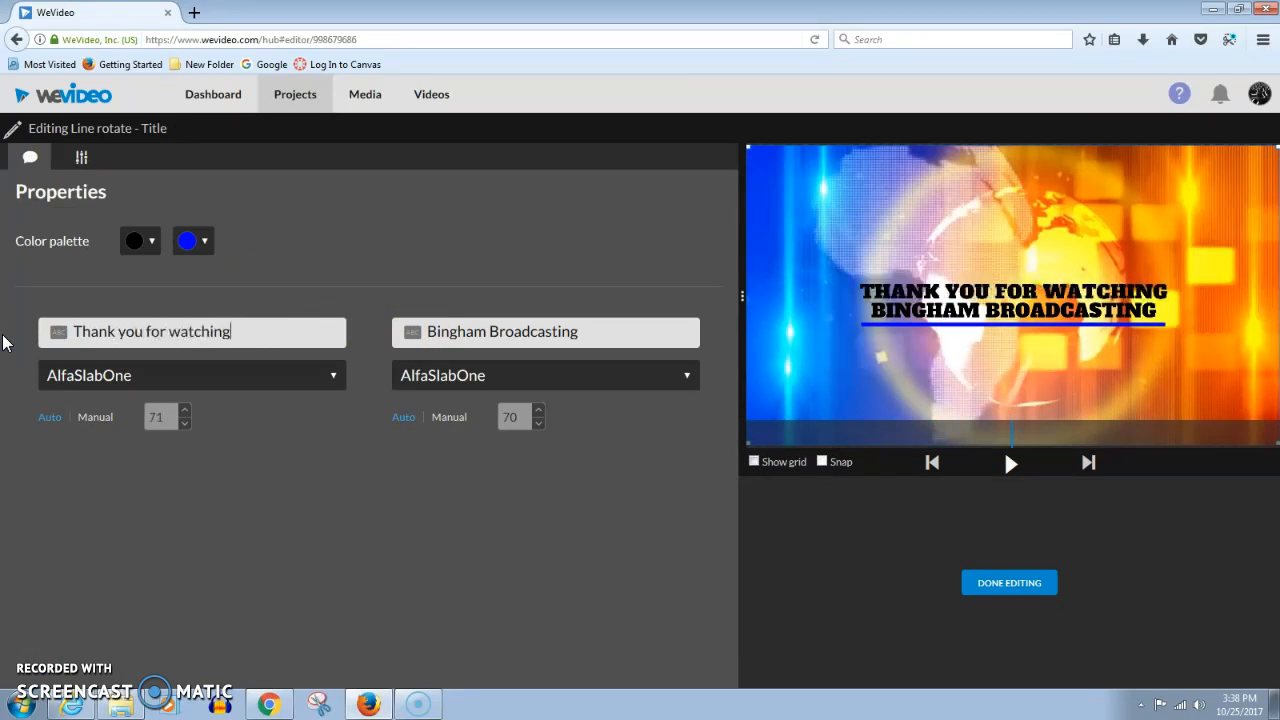
# Move "for watching" into the secondary line in place of "Bingham Broadcasting", finish editing, and play the video
pyautogui.moveTo(230, 331); pyautogui.dragTo(147, 336)
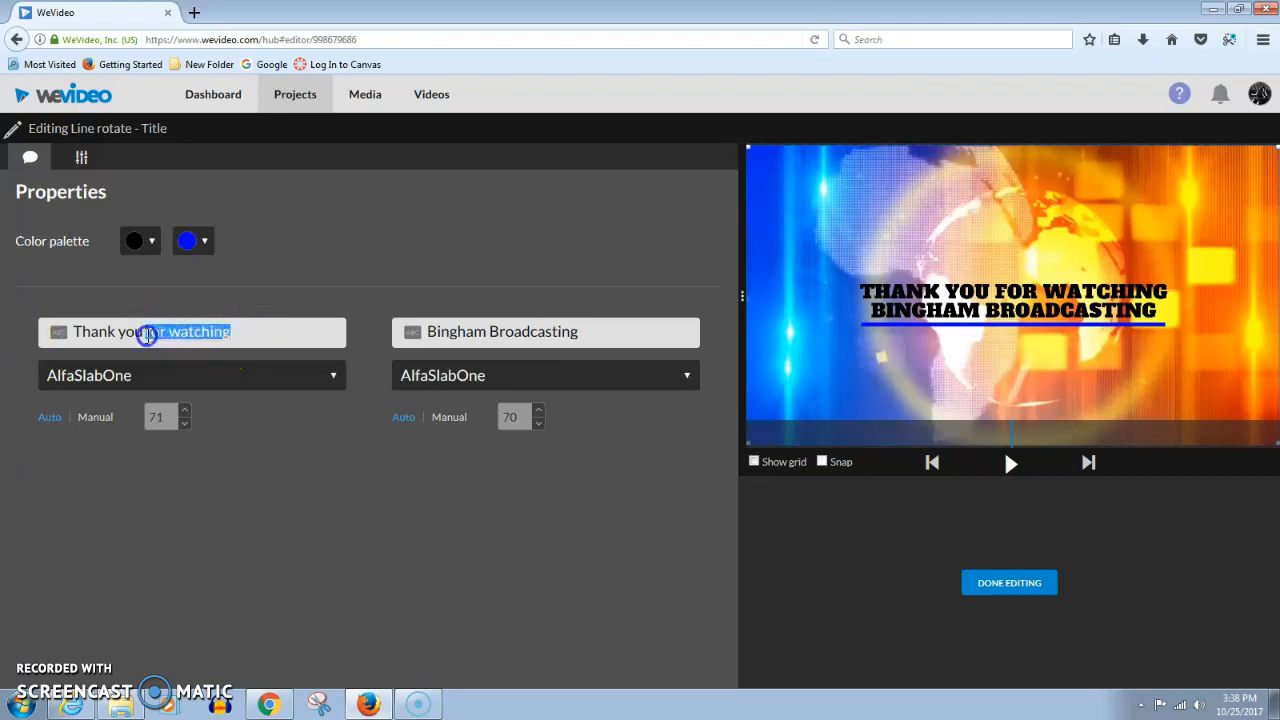
pyautogui.hotkey('ctrl', 'x')
pyautogui.moveTo(606, 331); pyautogui.dragTo(394, 331)
pyautogui.hotkey('ctrl', 'v')
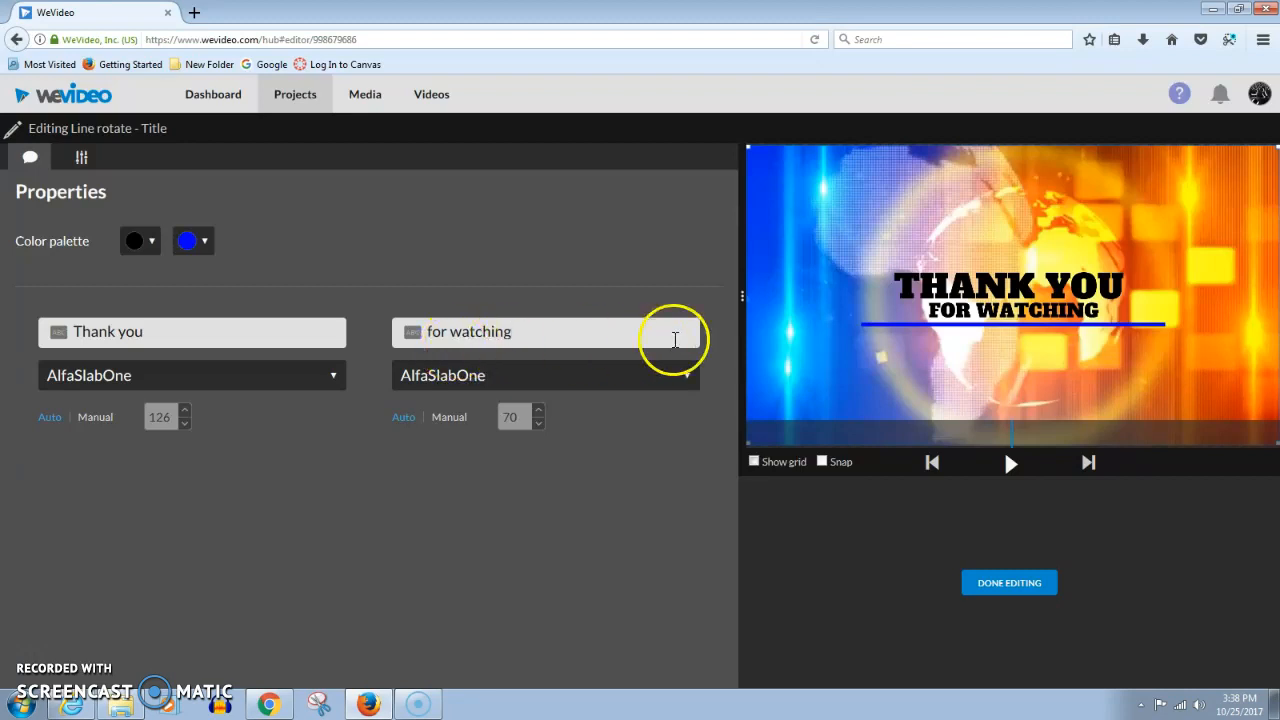
pyautogui.click(1007, 590)
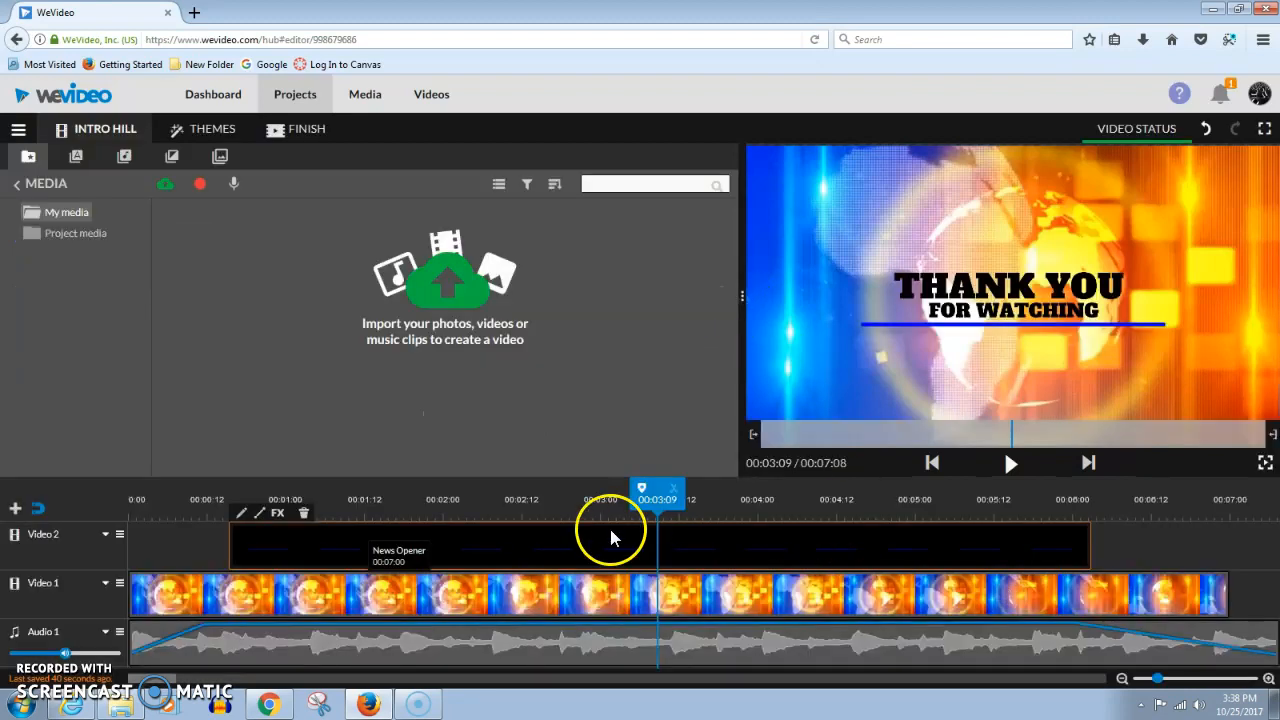
pyautogui.moveTo(645, 499); pyautogui.dragTo(112, 543)
pyautogui.click(1010, 463)
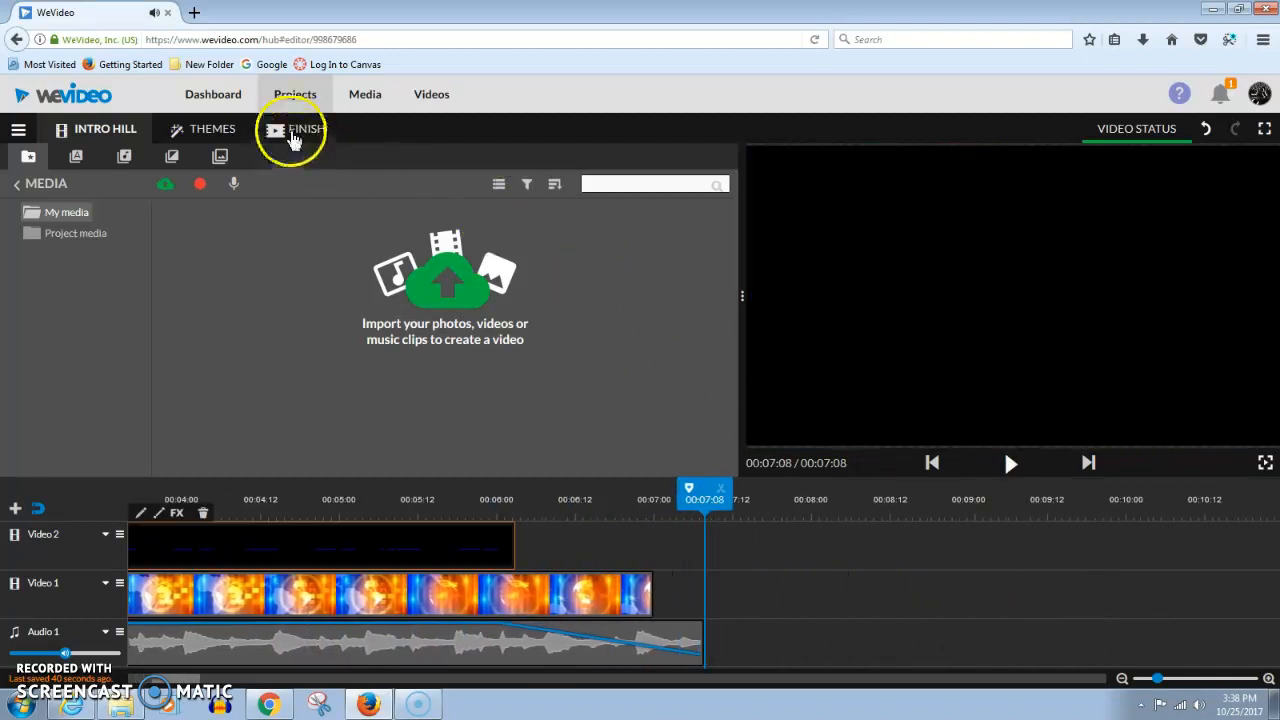
# Publish the video titled Outro Hill at 480p with Google Drive as the destination
pyautogui.click(292, 128)
pyautogui.click(683, 250)
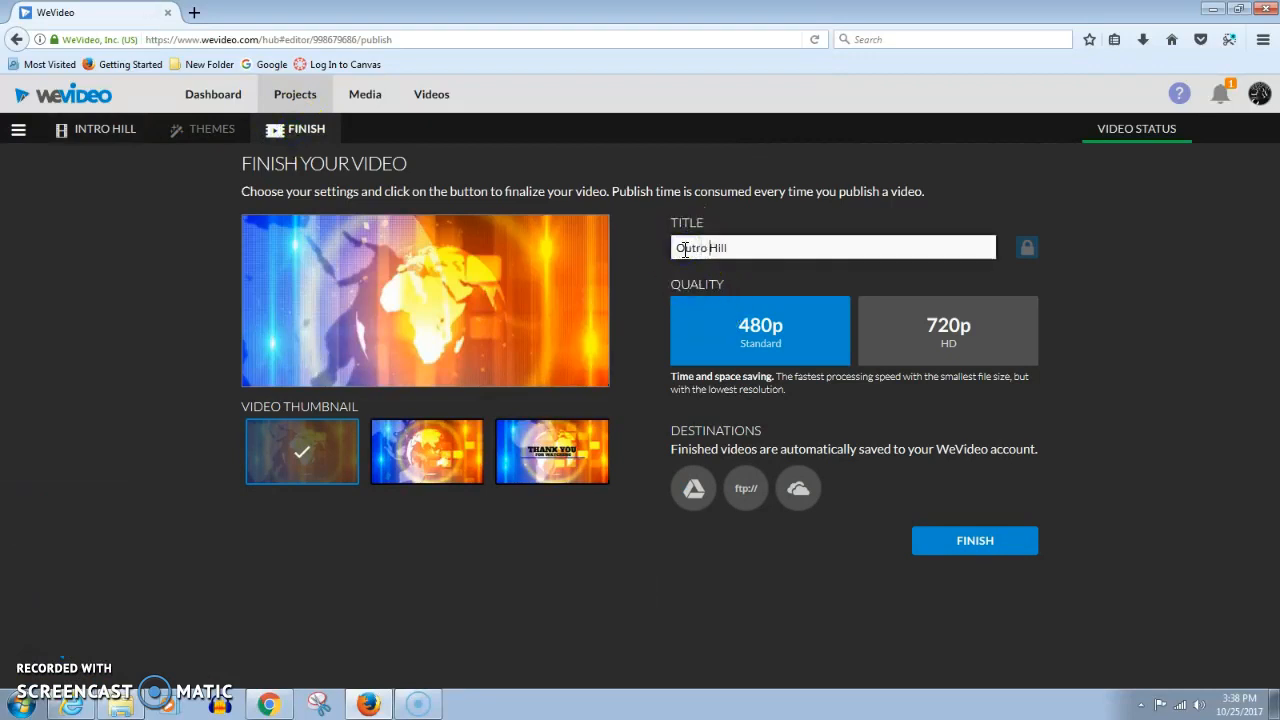
pyautogui.click(695, 500)
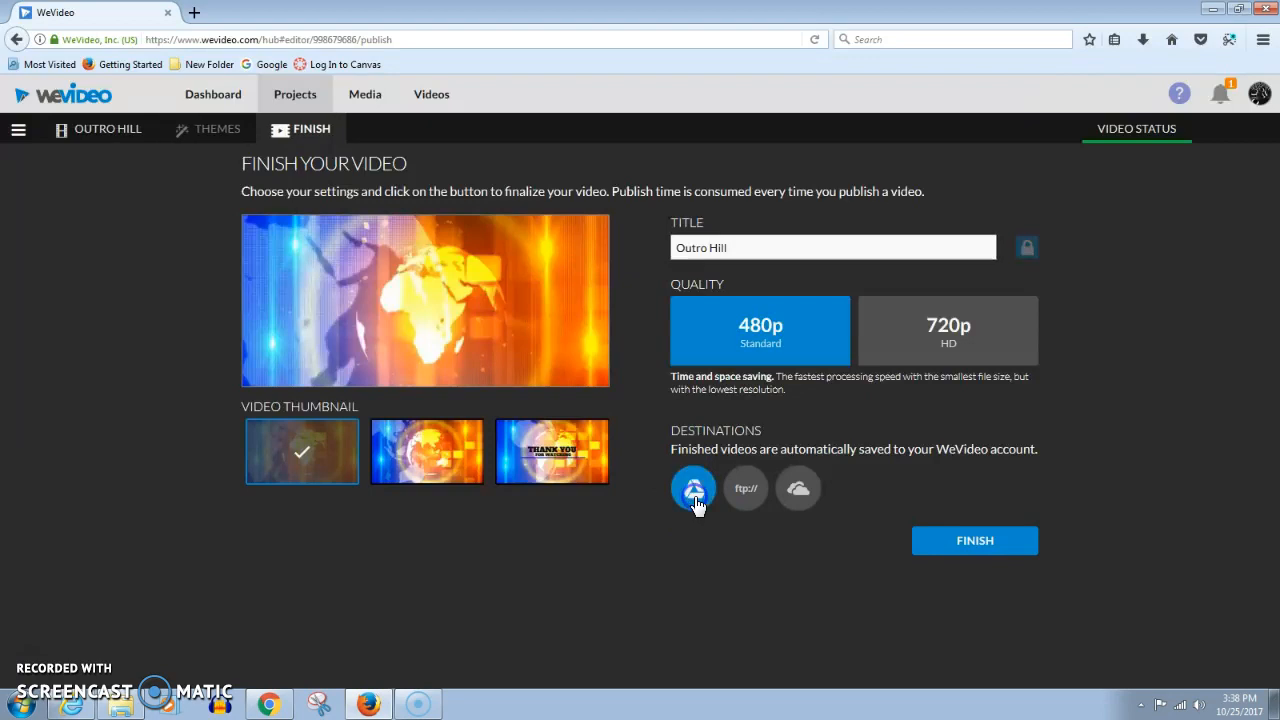
pyautogui.click(972, 545)
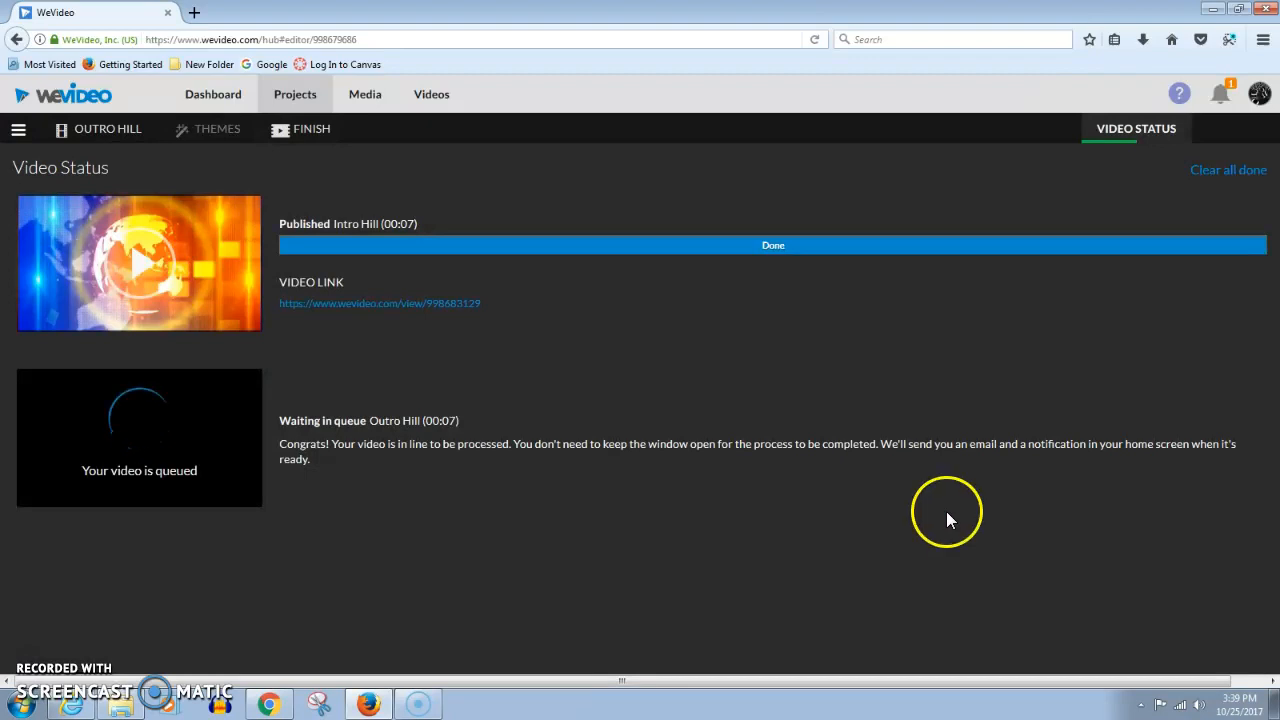
# Open Google Drive at drive.google.com in a new browser tab
pyautogui.click(195, 13)
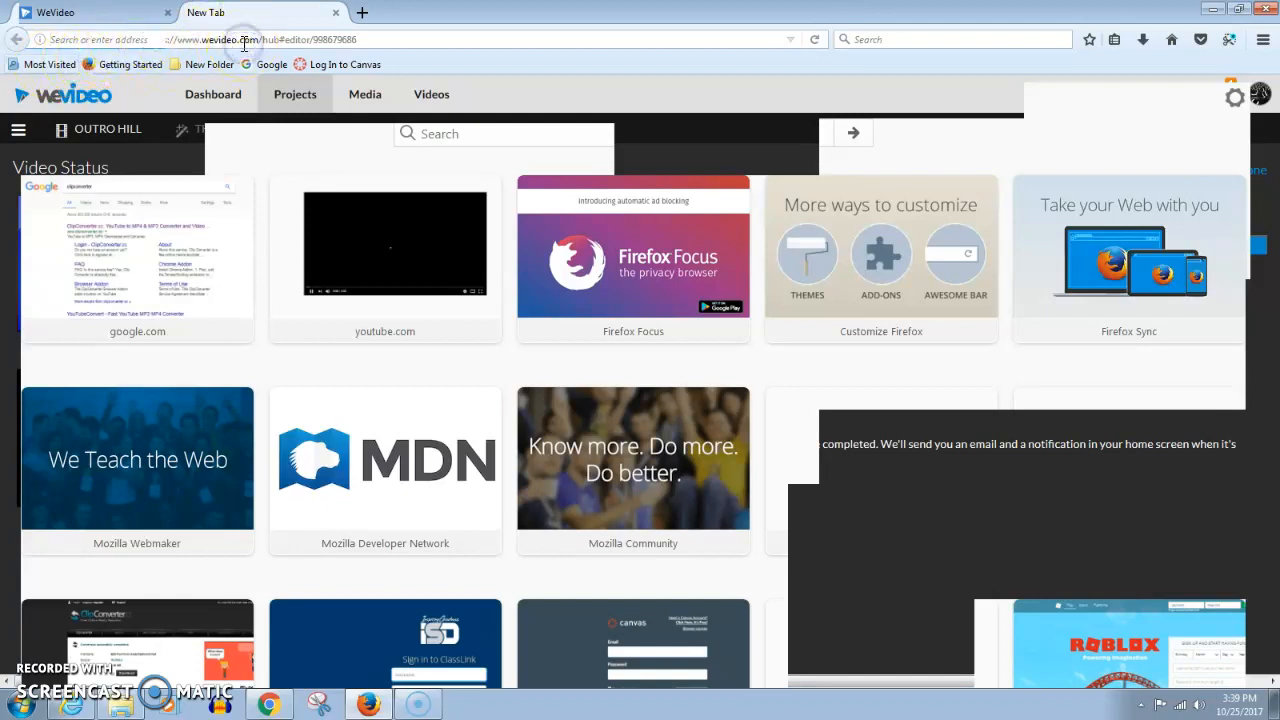
pyautogui.write('drive.g')
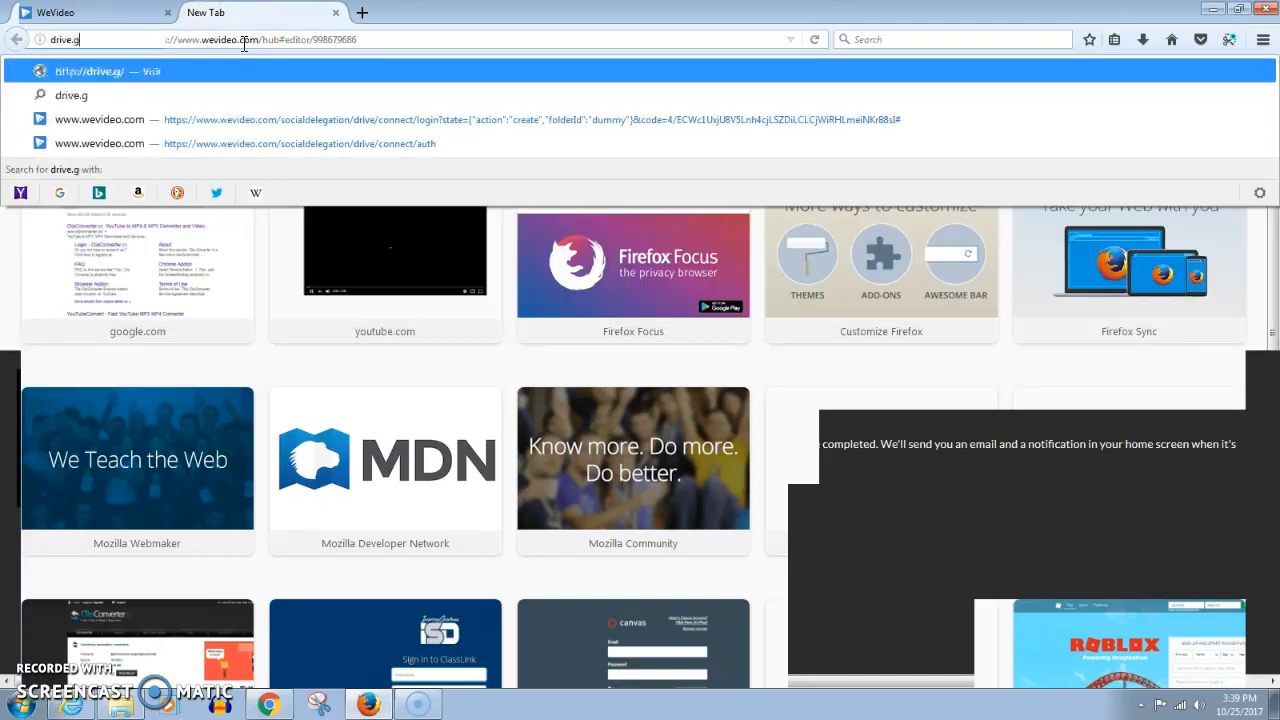
pyautogui.write('oogle.co')
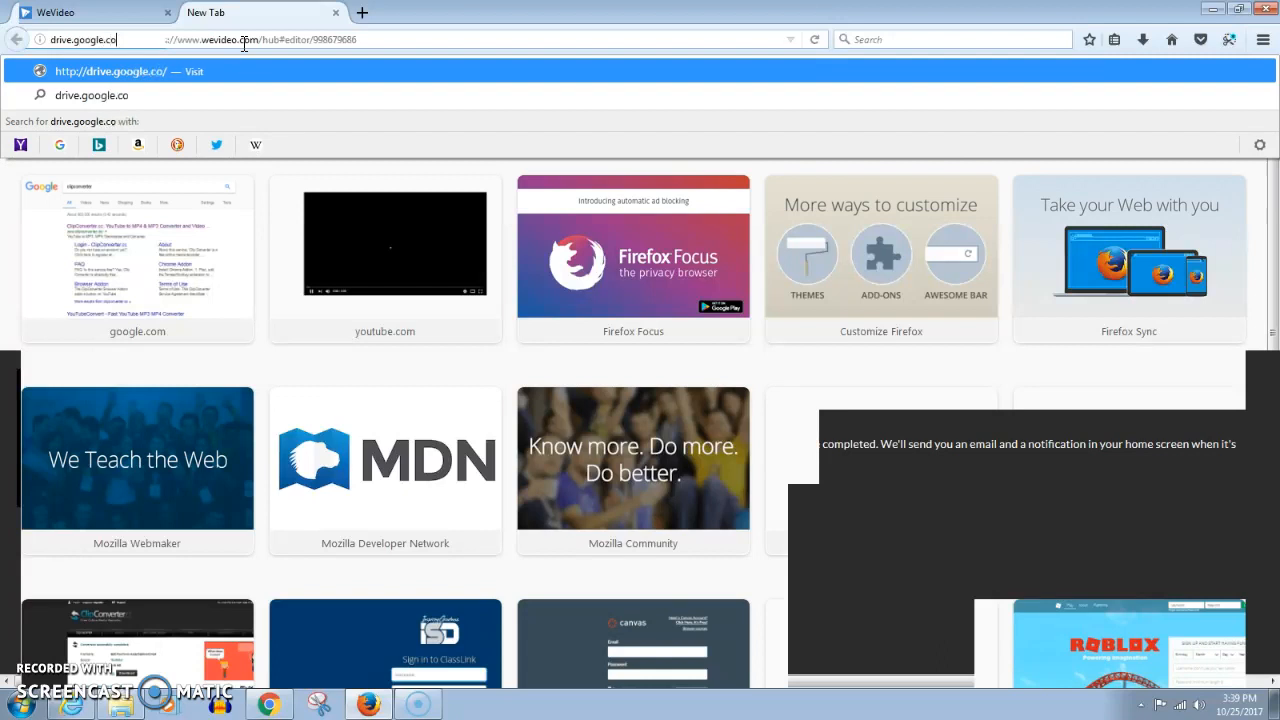
pyautogui.write('m')
pyautogui.press('Return')
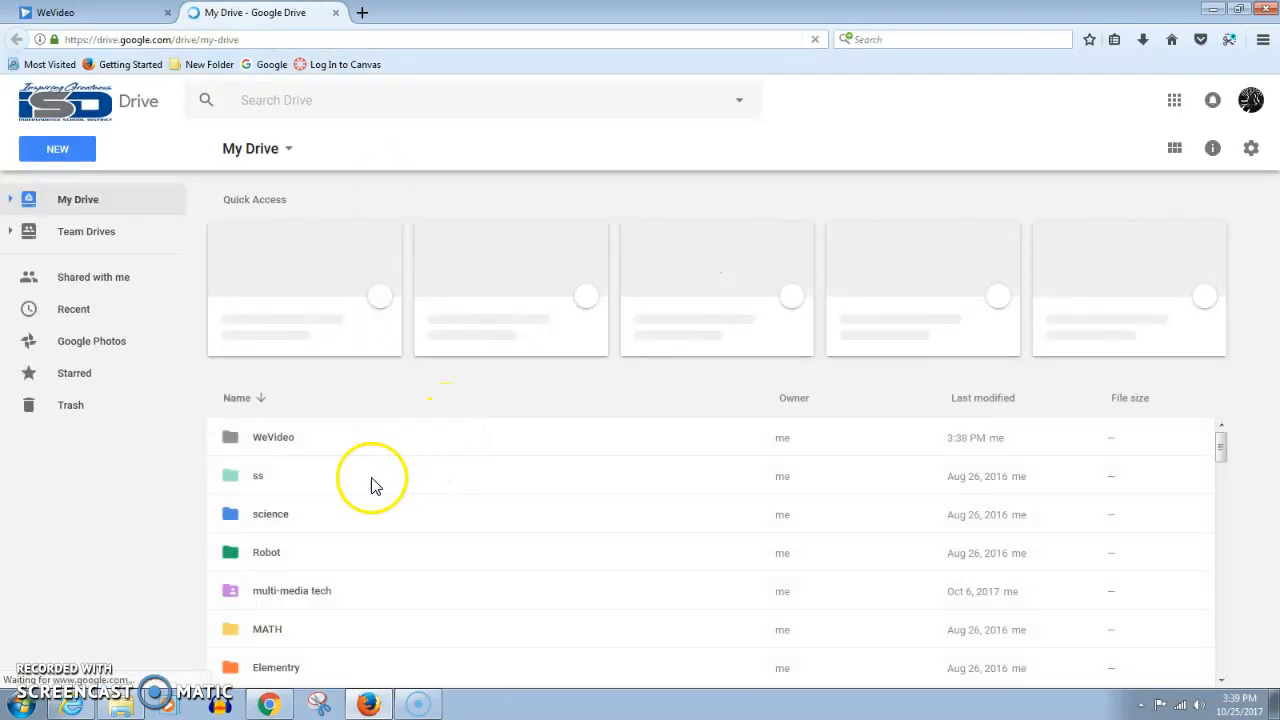
# Open the WeVideo folder in Drive and select the My Video.mp4 file
pyautogui.doubleClick(274, 440)
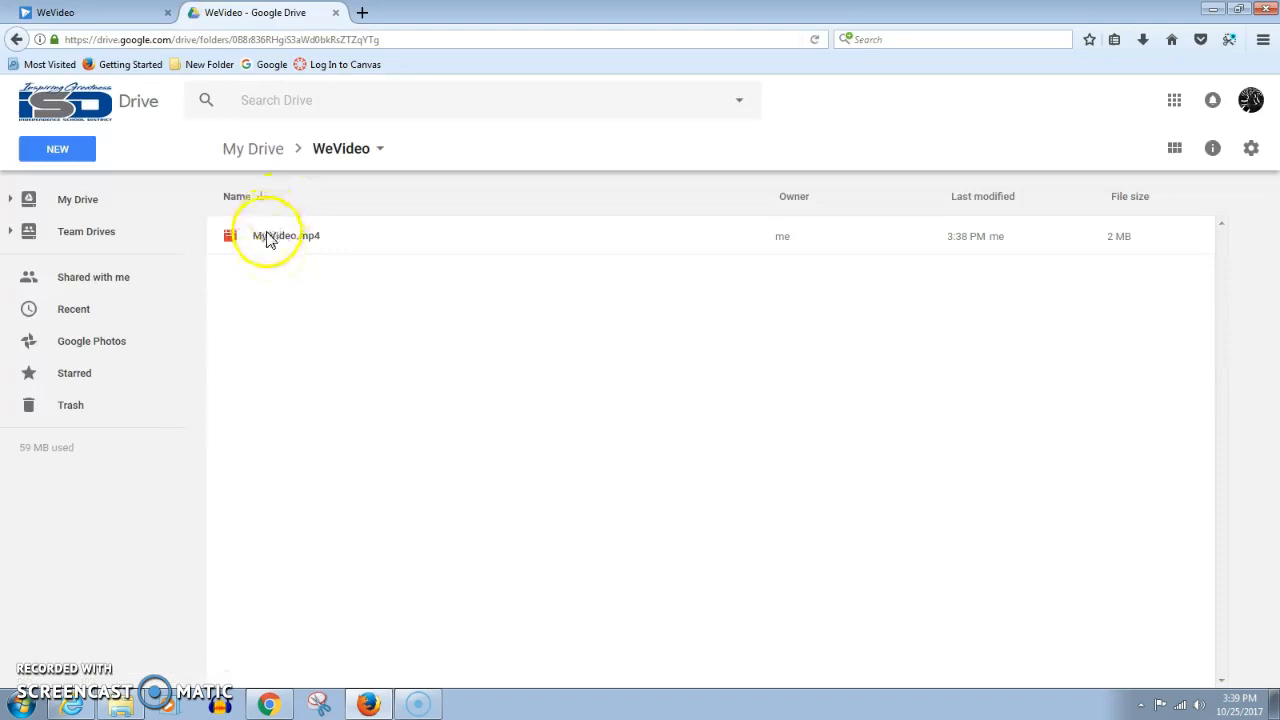
pyautogui.click(271, 248)
pyautogui.moveTo(264, 268); pyautogui.dragTo(238, 238)
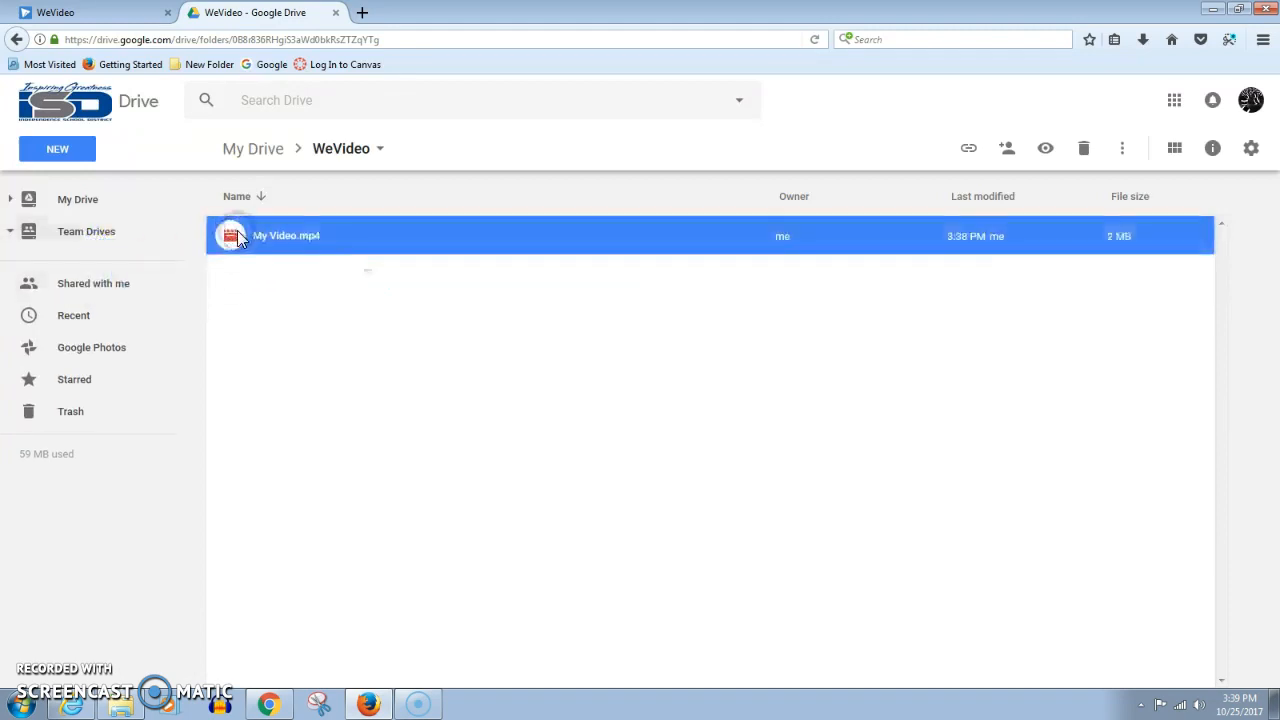